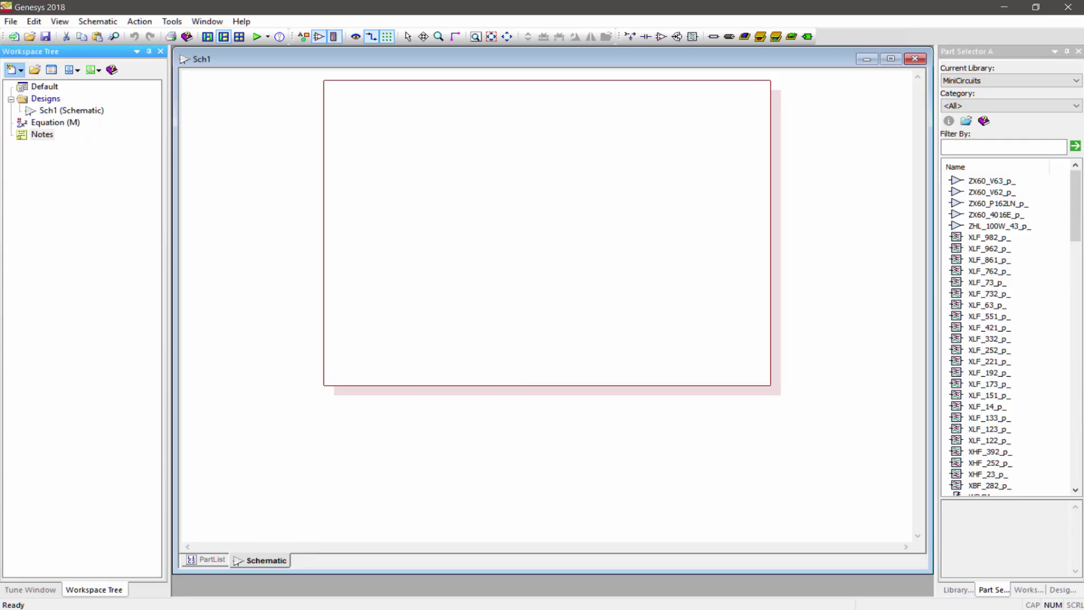
- Create a new passive filter synthesis, Filter1, with the Minimum Inductor subtype
{"action": "left_click", "coordinate": [13, 70]}
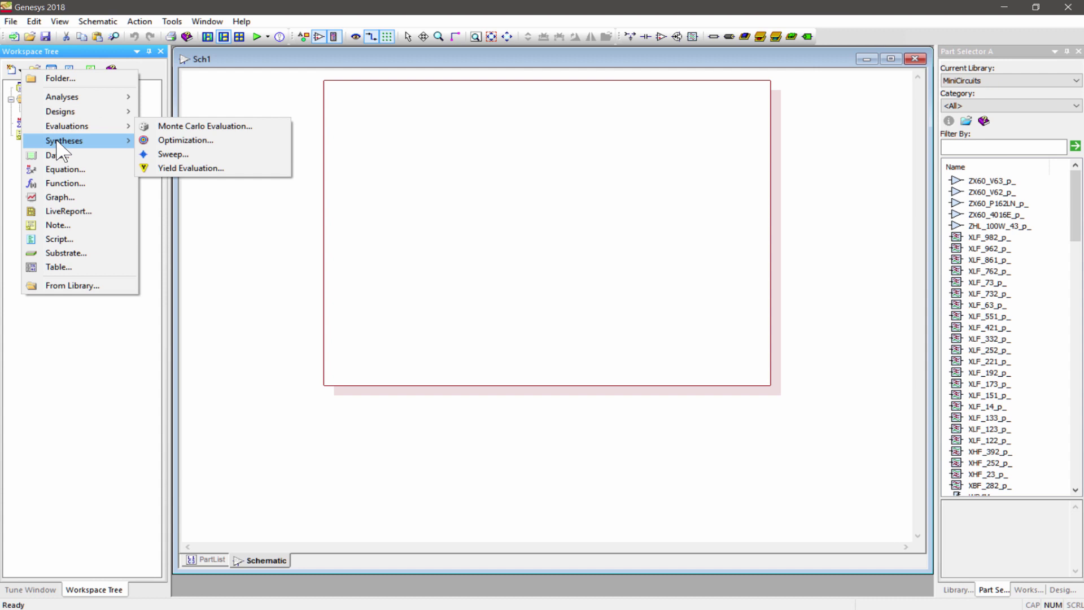
{"action": "mouse_move", "coordinate": [57, 142]}
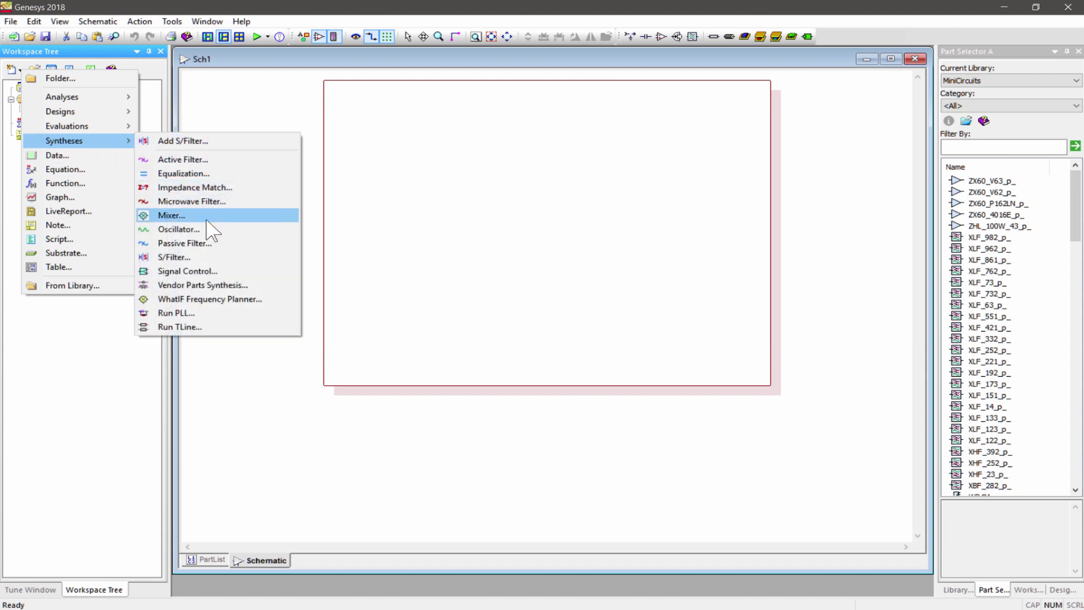
{"action": "left_click", "coordinate": [209, 243]}
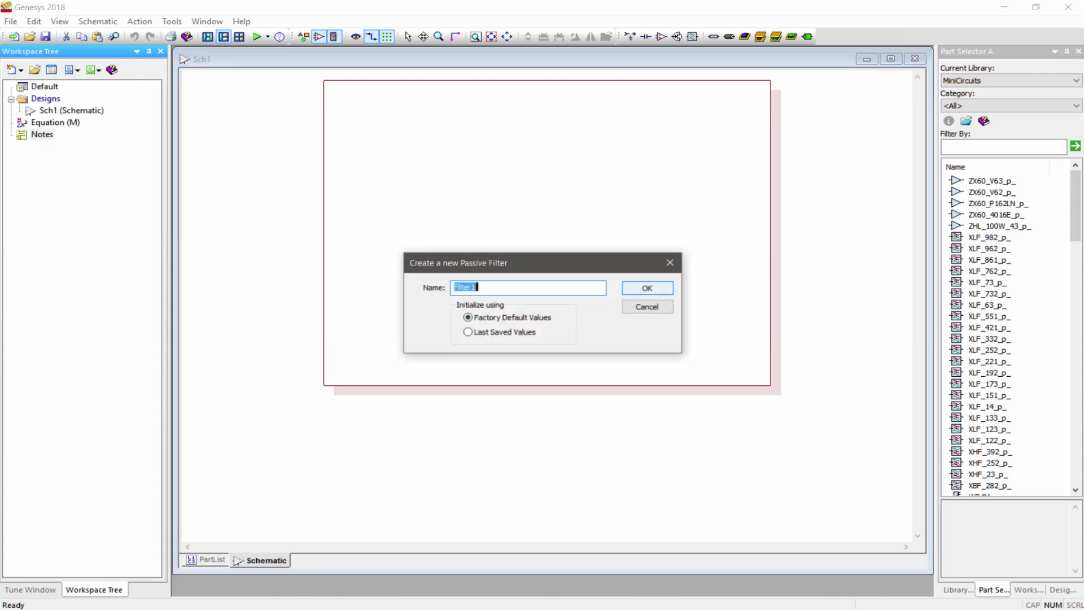
{"action": "left_click", "coordinate": [644, 290]}
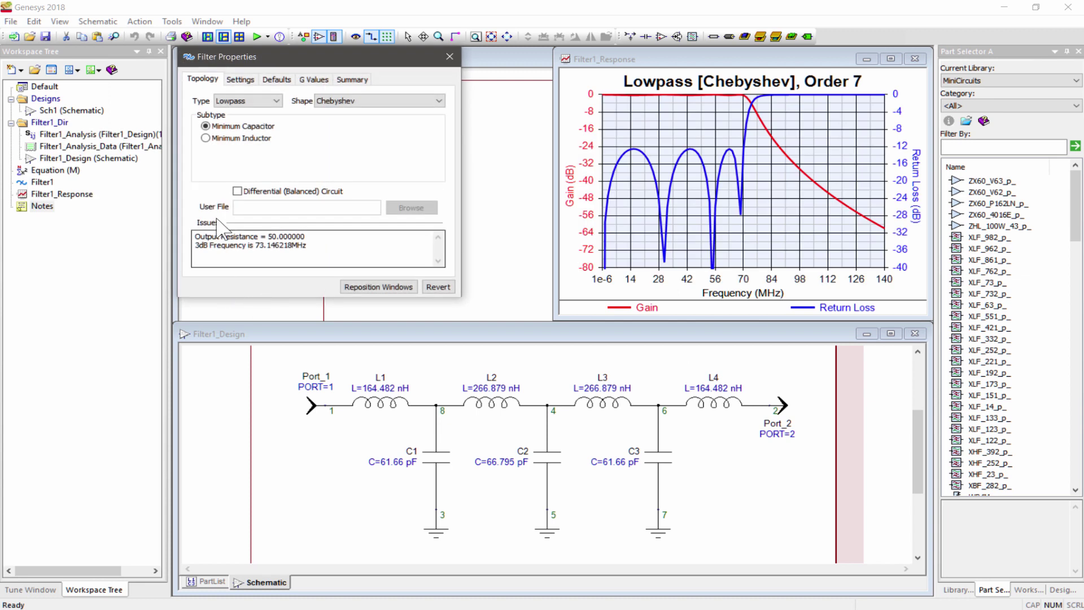
{"action": "left_click", "coordinate": [205, 138]}
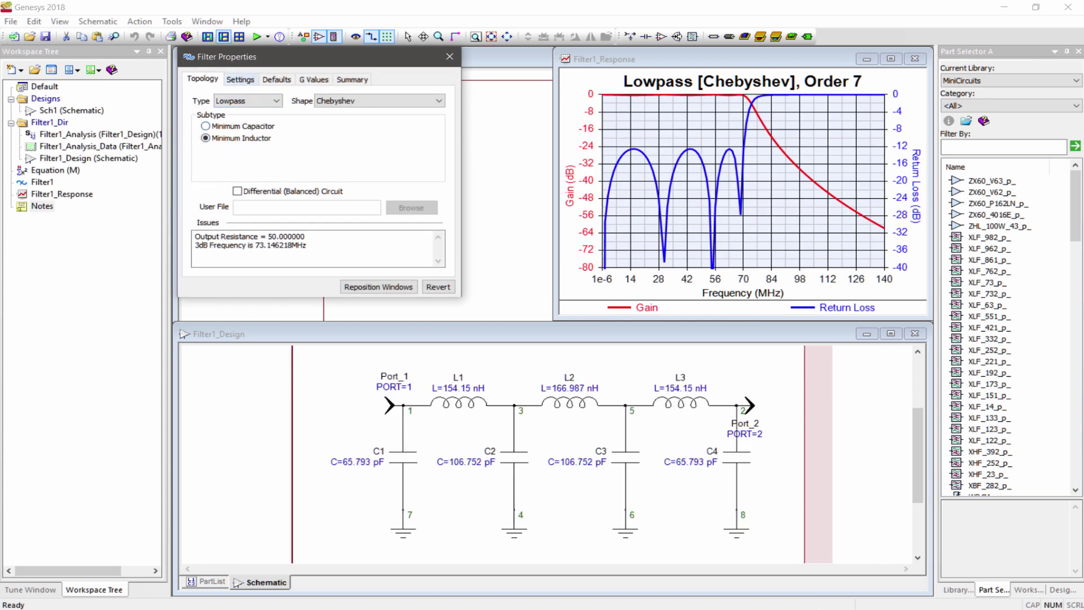
- Set Filter1's cutoff to 2000 MHz, order to 5 and passband ripple to 0.1 dB
{"action": "left_click", "coordinate": [240, 82]}
{"action": "left_click", "coordinate": [378, 116]}
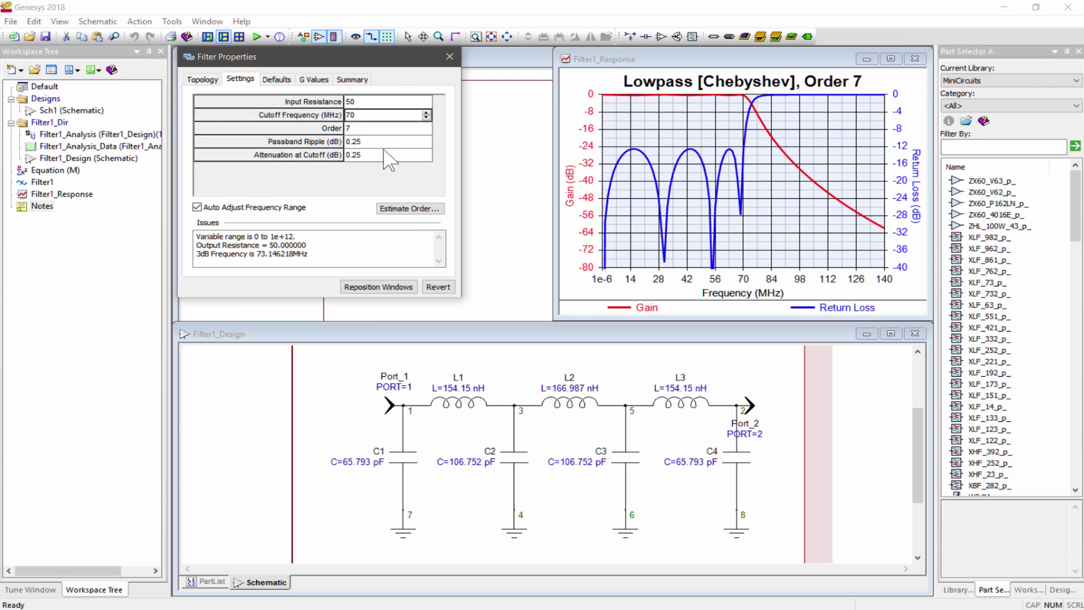
{"action": "key", "text": "BackSpace"}
{"action": "key", "text": "BackSpace"}
{"action": "type", "text": "2000"}
{"action": "left_click", "coordinate": [377, 129]}
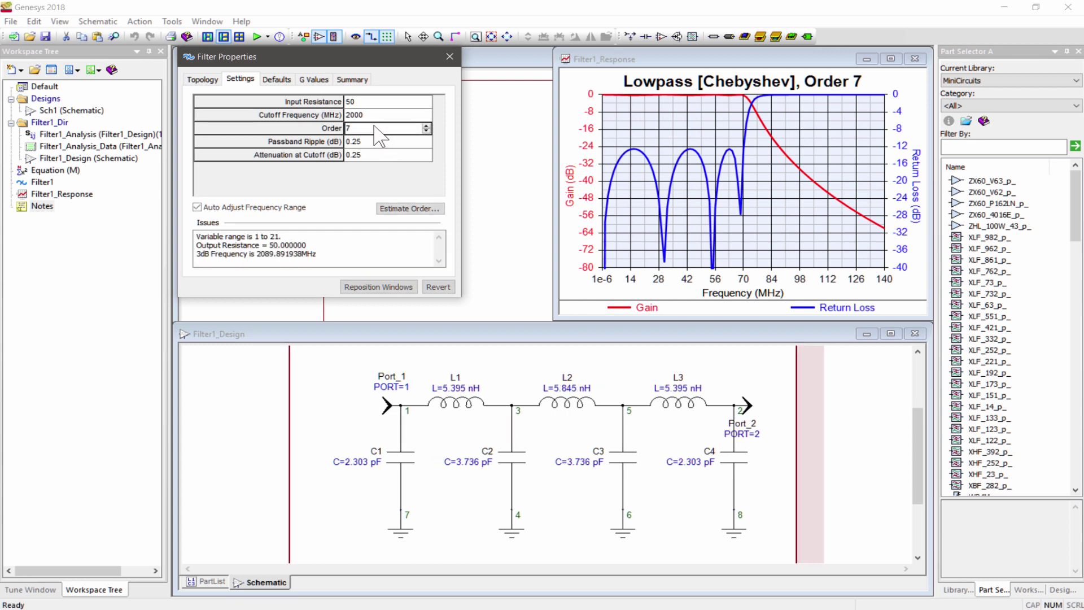
{"action": "key", "text": "BackSpace"}
{"action": "type", "text": "5"}
{"action": "left_click", "coordinate": [382, 143]}
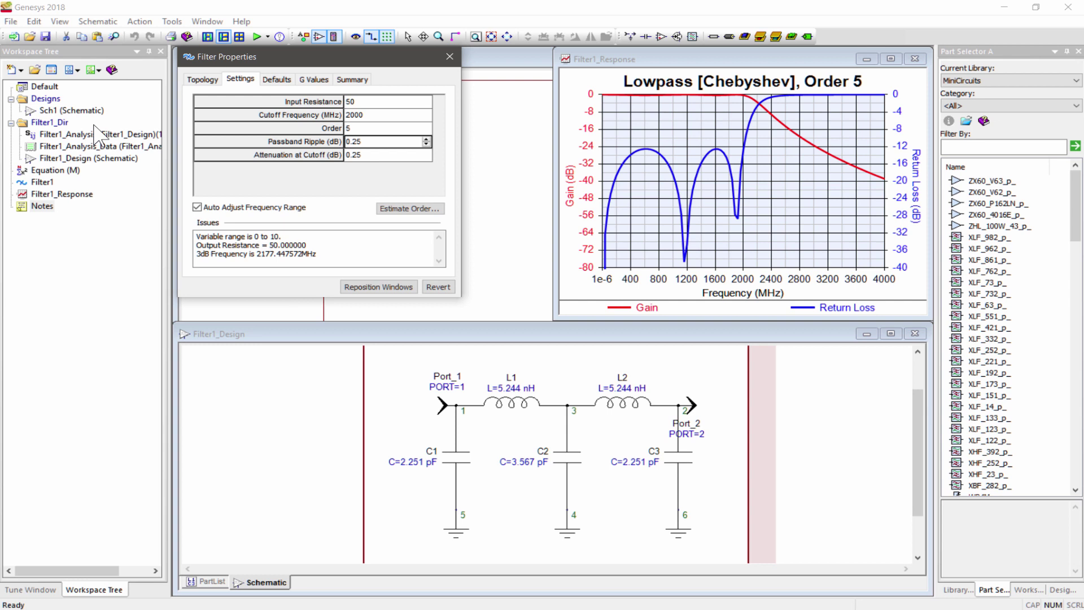
{"action": "key", "text": "BackSpace"}
{"action": "key", "text": "BackSpace"}
{"action": "key", "text": "BackSpace"}
{"action": "key", "text": "BackSpace"}
{"action": "type", "text": ".1"}
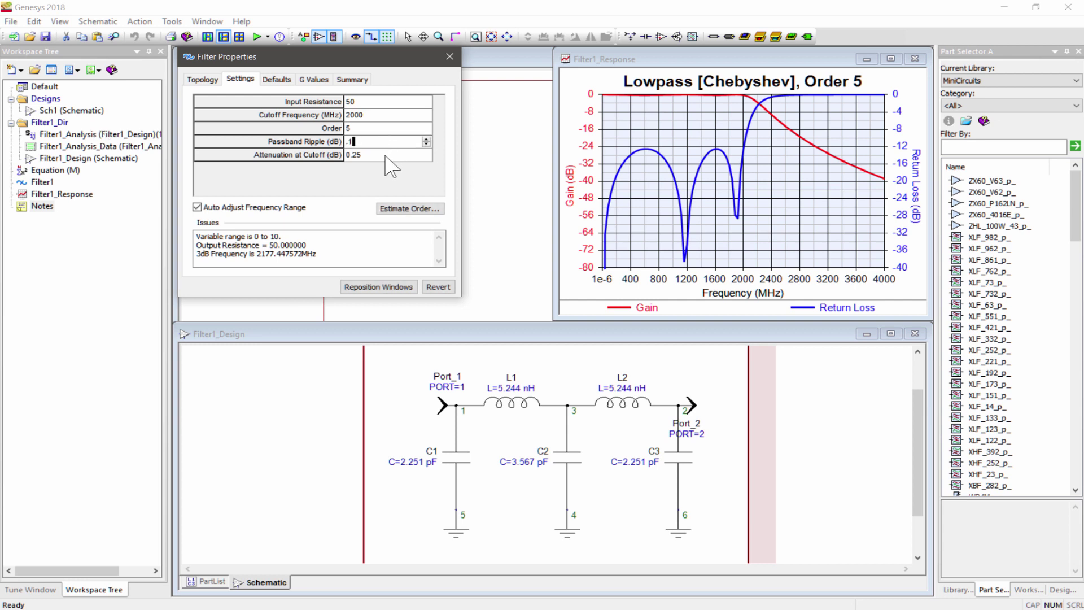
{"action": "left_click", "coordinate": [361, 155]}
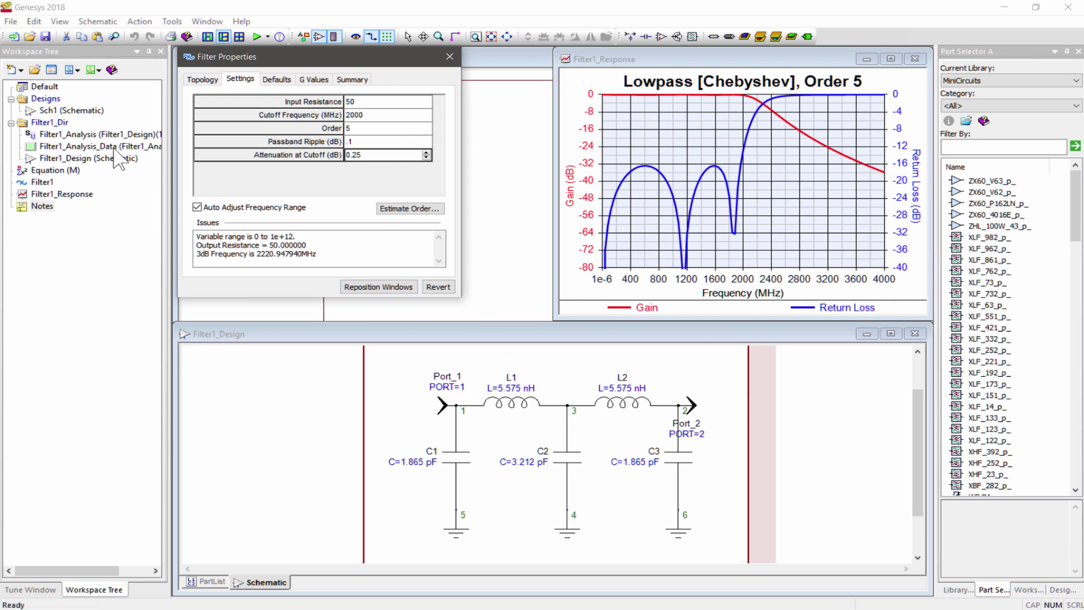
- Run Vendor Parts Synthesis on Filter1 to create VPS1
{"action": "left_click", "coordinate": [20, 70]}
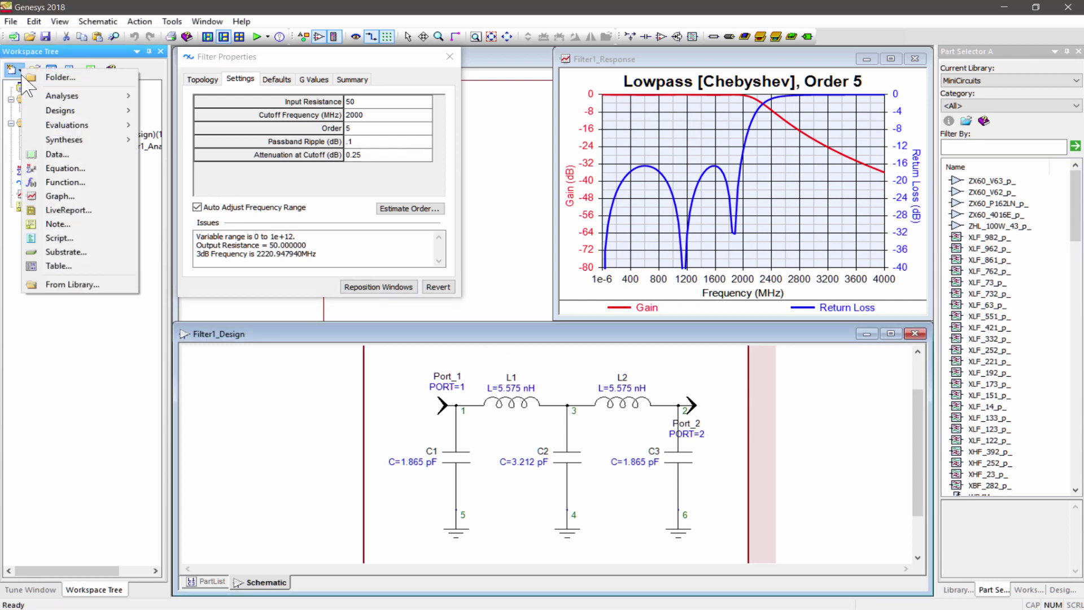
{"action": "mouse_move", "coordinate": [56, 140]}
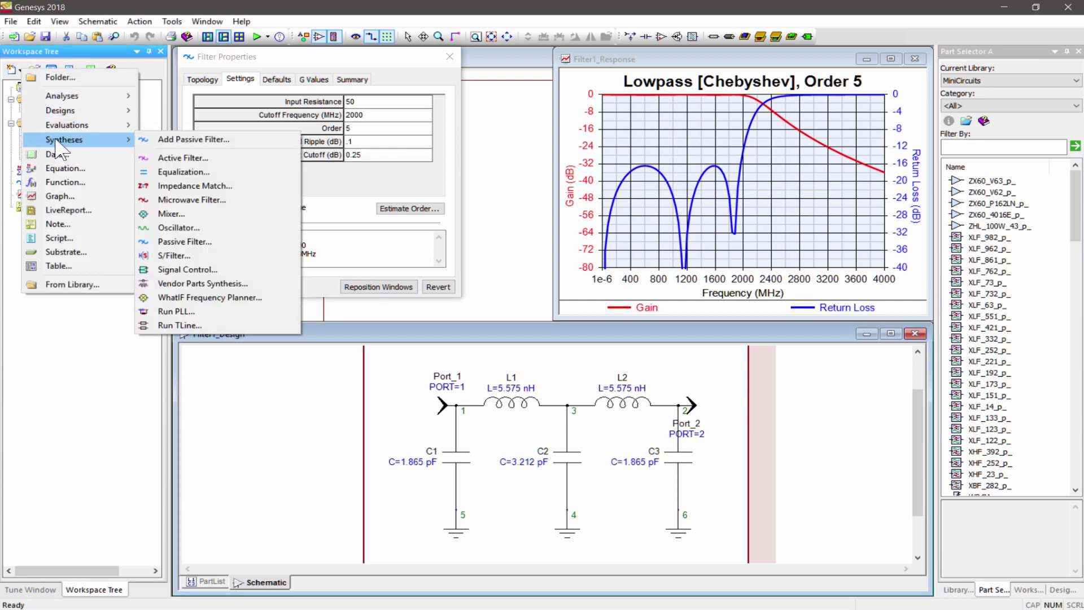
{"action": "left_click", "coordinate": [221, 284]}
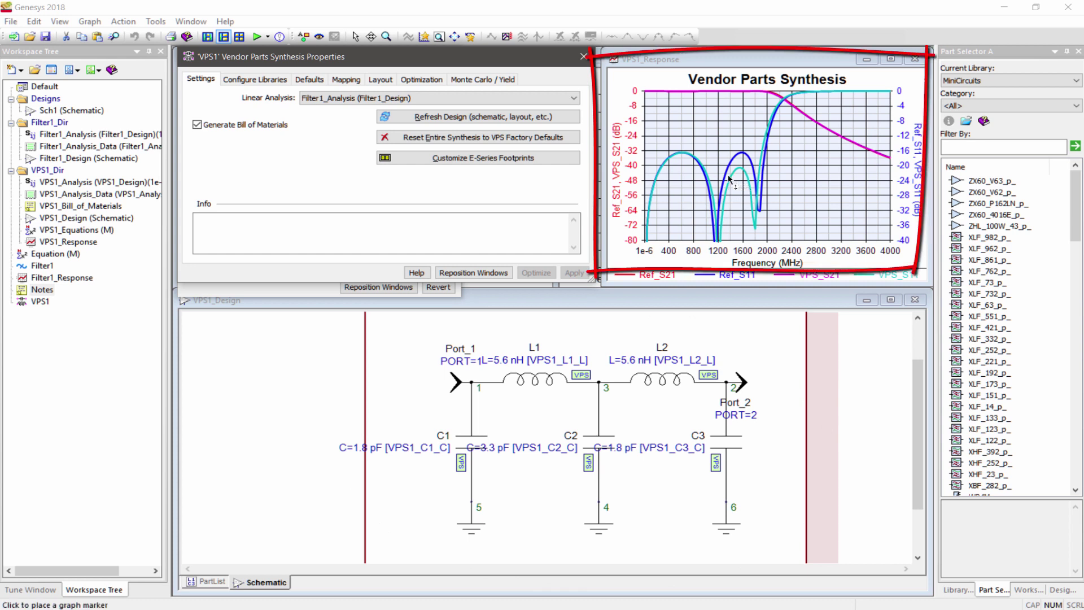
- Compare the Filter1_Analysis and VPS1_Analysis responses
{"action": "mouse_move", "coordinate": [759, 182]}
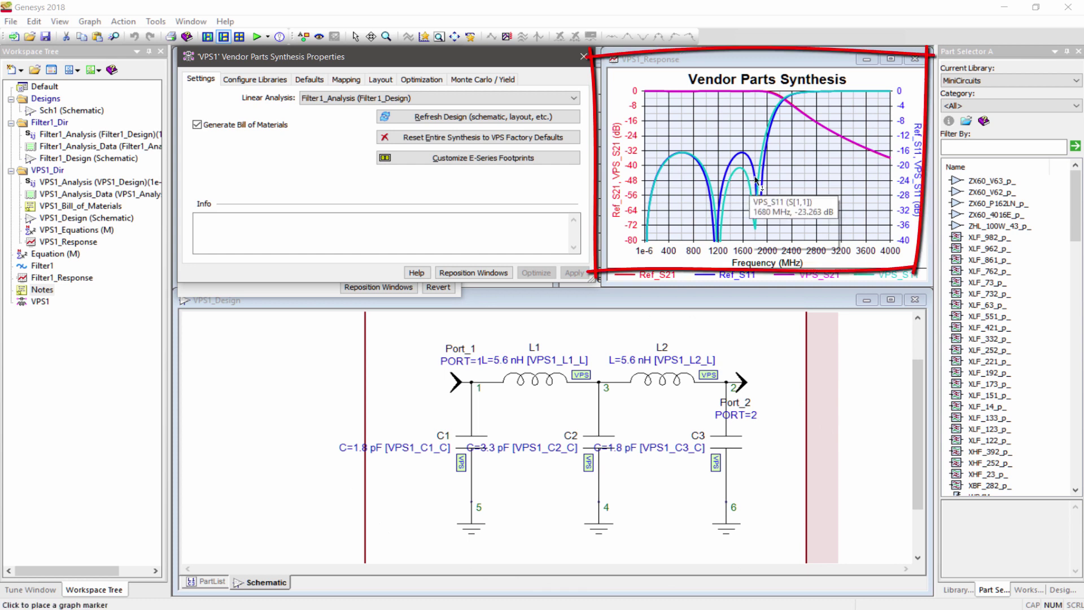
{"action": "left_click", "coordinate": [101, 134]}
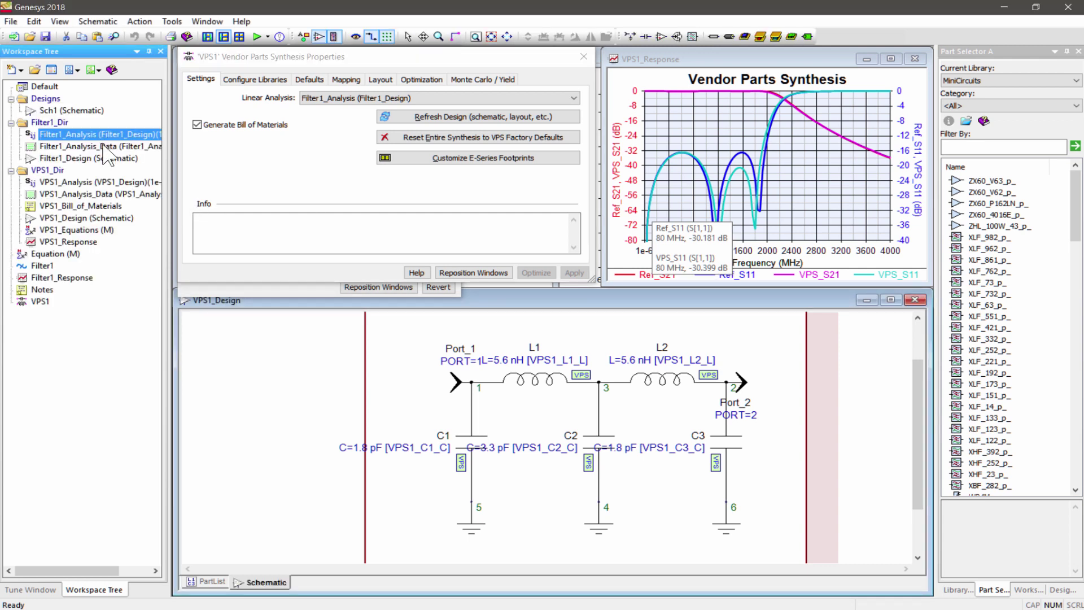
{"action": "left_click", "coordinate": [113, 181]}
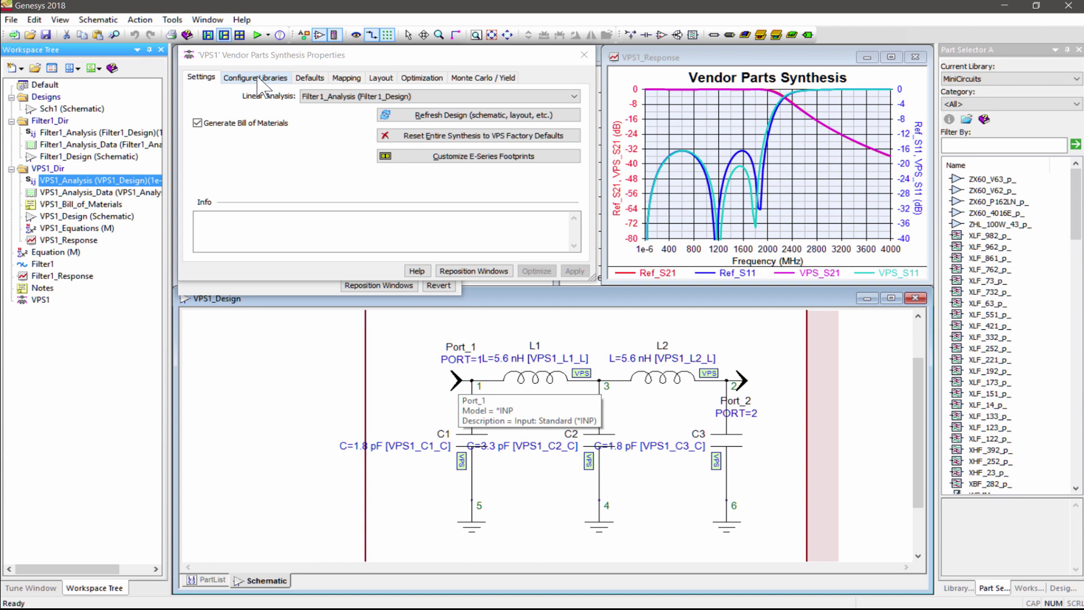
- Set the default part families to KEMET CBR06 capacitors and Coilcraft 0603HP inductors
{"action": "left_click", "coordinate": [255, 77]}
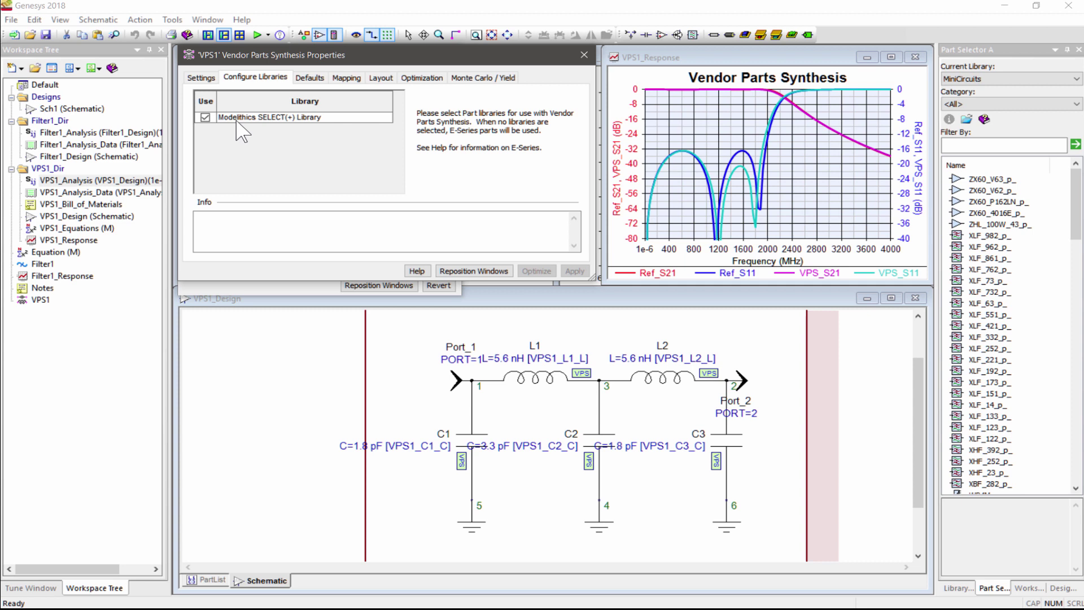
{"action": "left_click", "coordinate": [315, 80]}
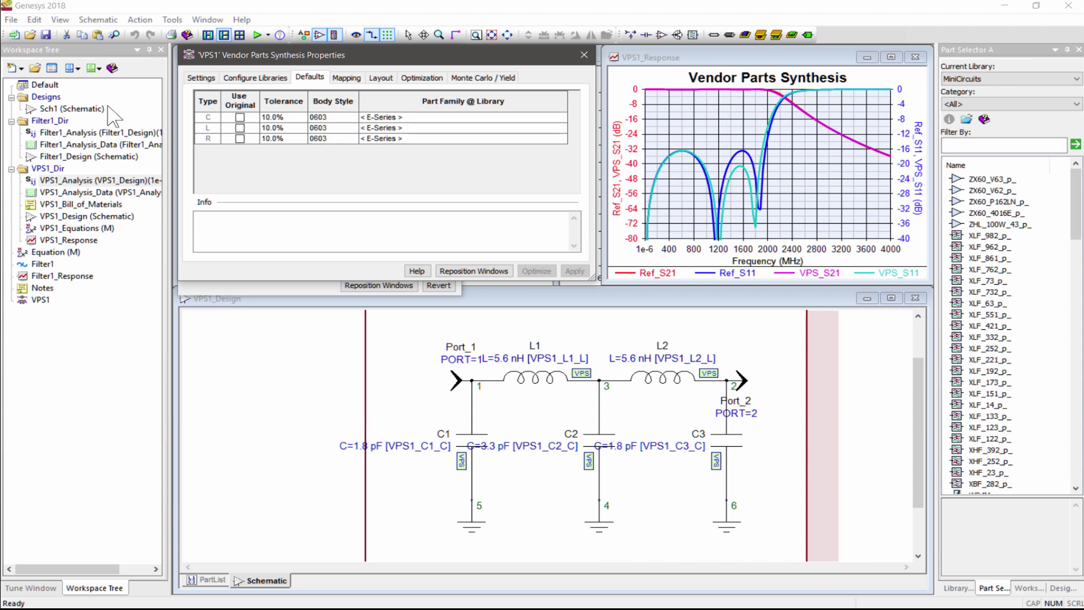
{"action": "left_click", "coordinate": [406, 118]}
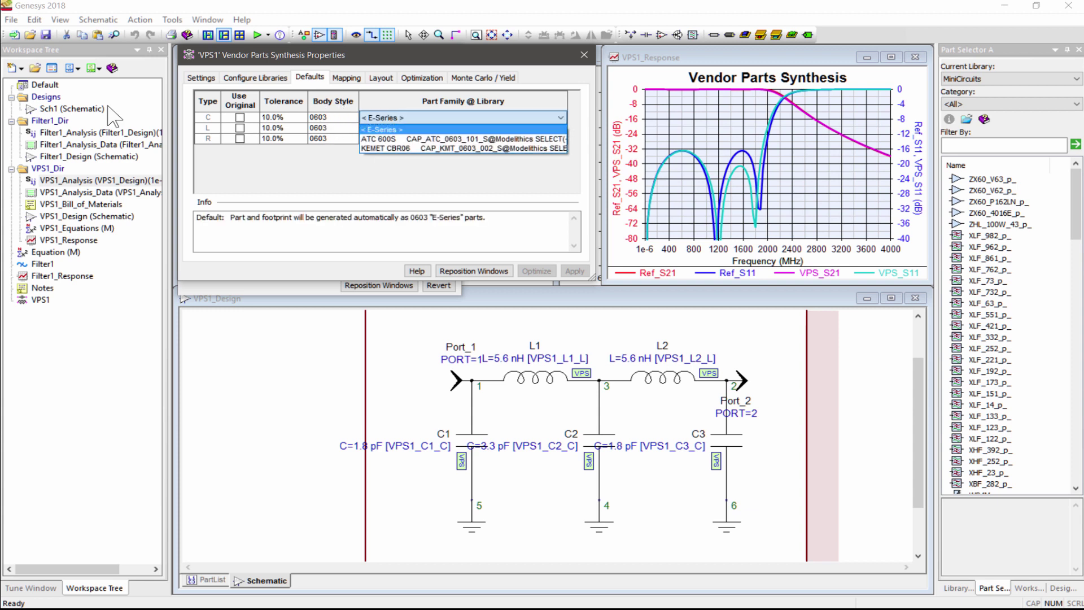
{"action": "left_click", "coordinate": [384, 149]}
{"action": "left_click", "coordinate": [418, 129]}
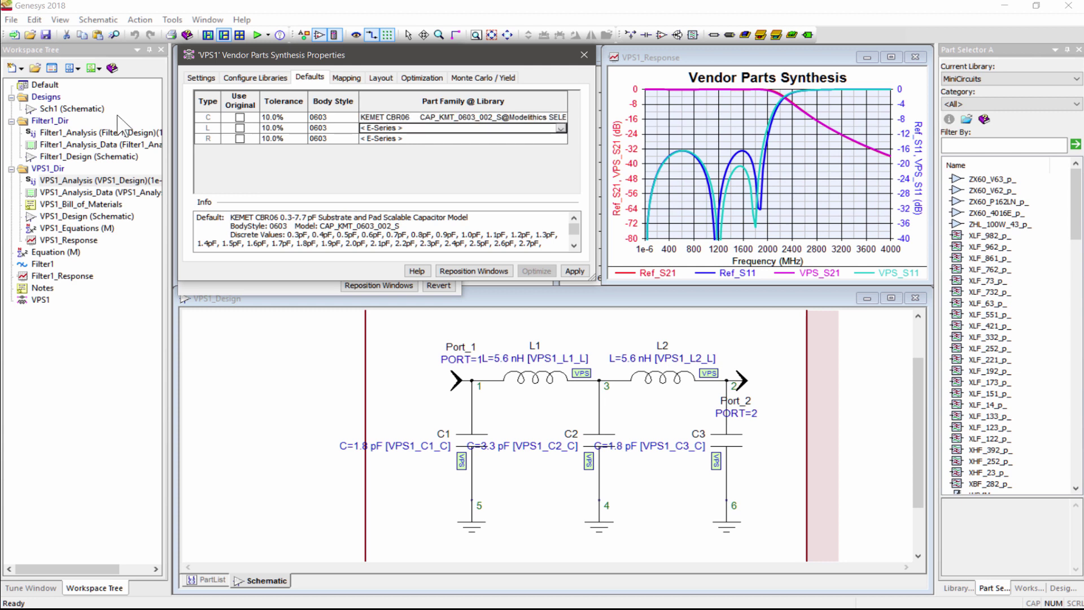
{"action": "left_click", "coordinate": [418, 160]}
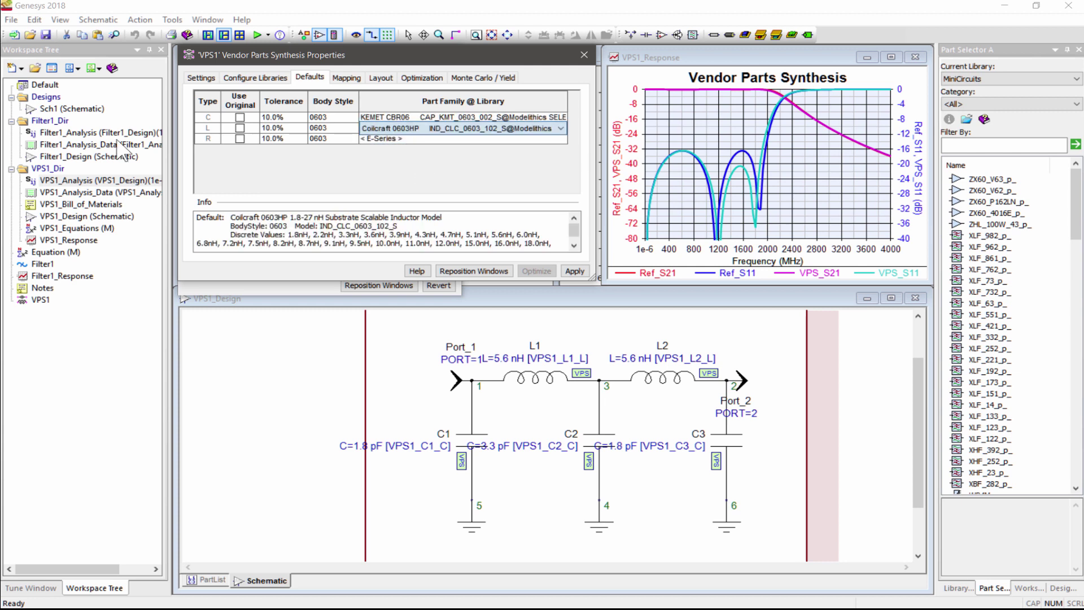
- Keep the capacitor tolerance at 10% and view the tunable part value variables
{"action": "left_click", "coordinate": [292, 118]}
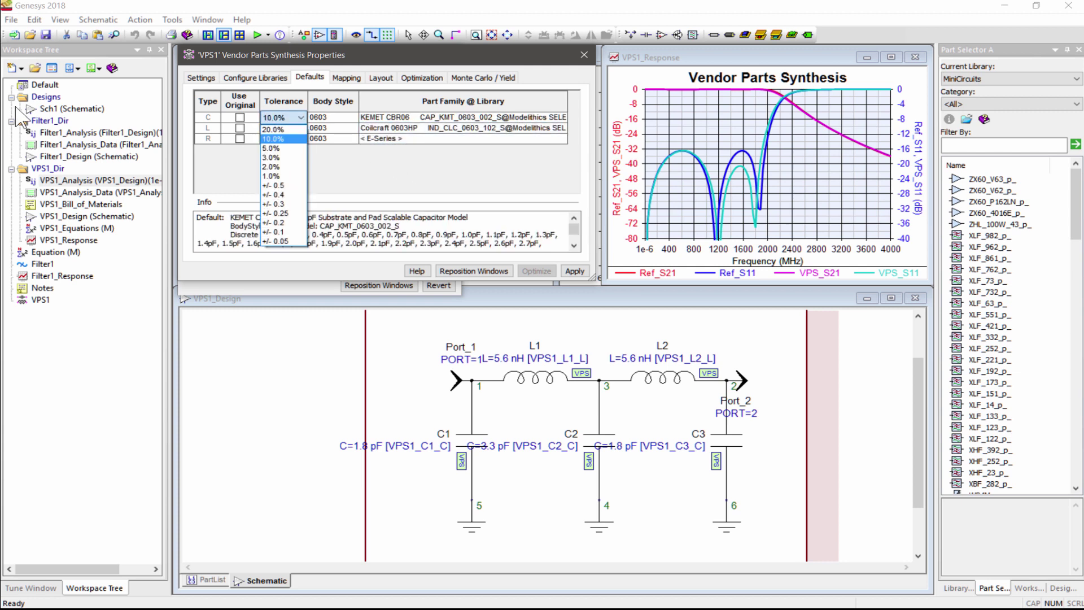
{"action": "left_click", "coordinate": [297, 121]}
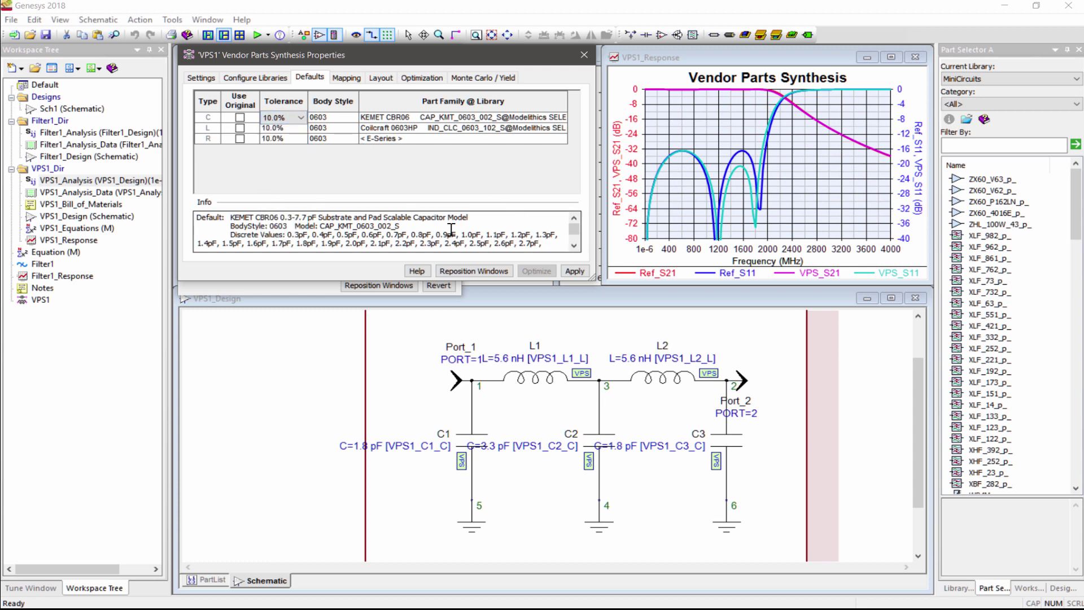
{"action": "scroll", "coordinate": [554, 237], "scroll_direction": "down", "scroll_amount": 2}
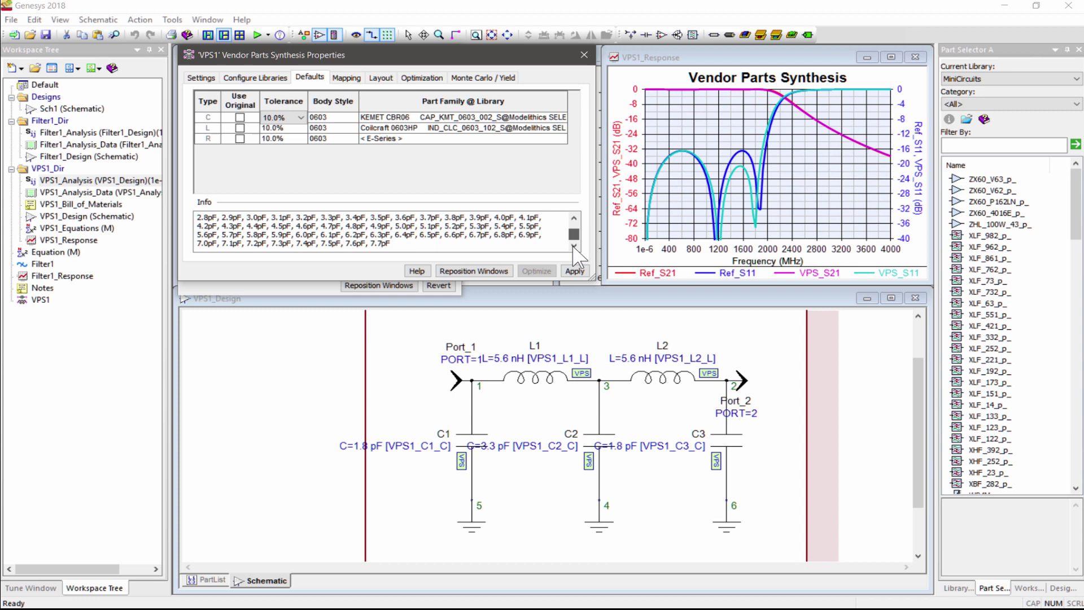
{"action": "scroll", "coordinate": [549, 227], "scroll_direction": "up", "scroll_amount": 1}
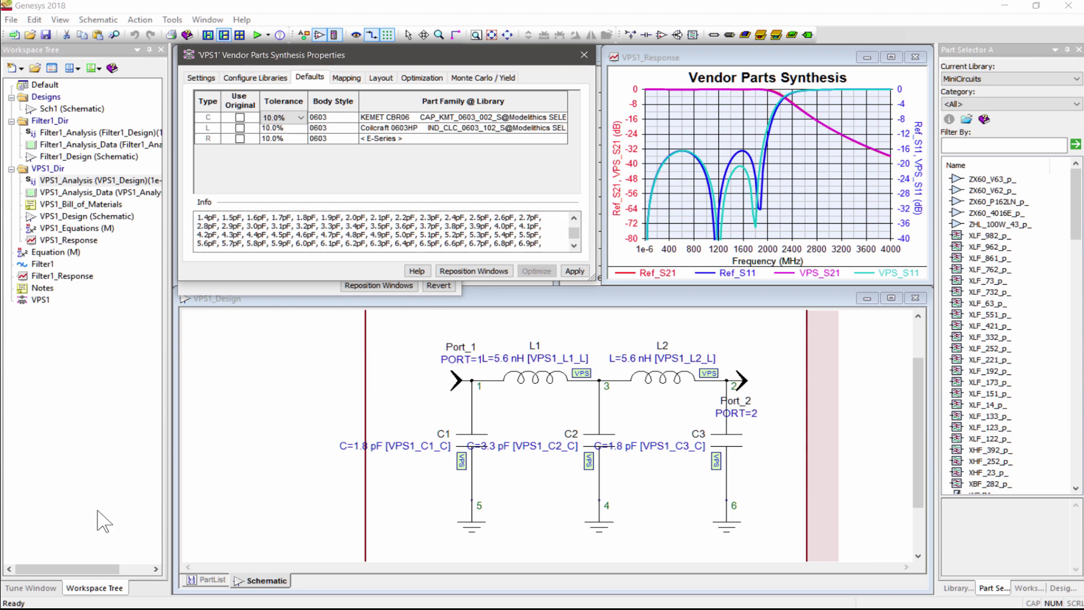
{"action": "left_click", "coordinate": [51, 589]}
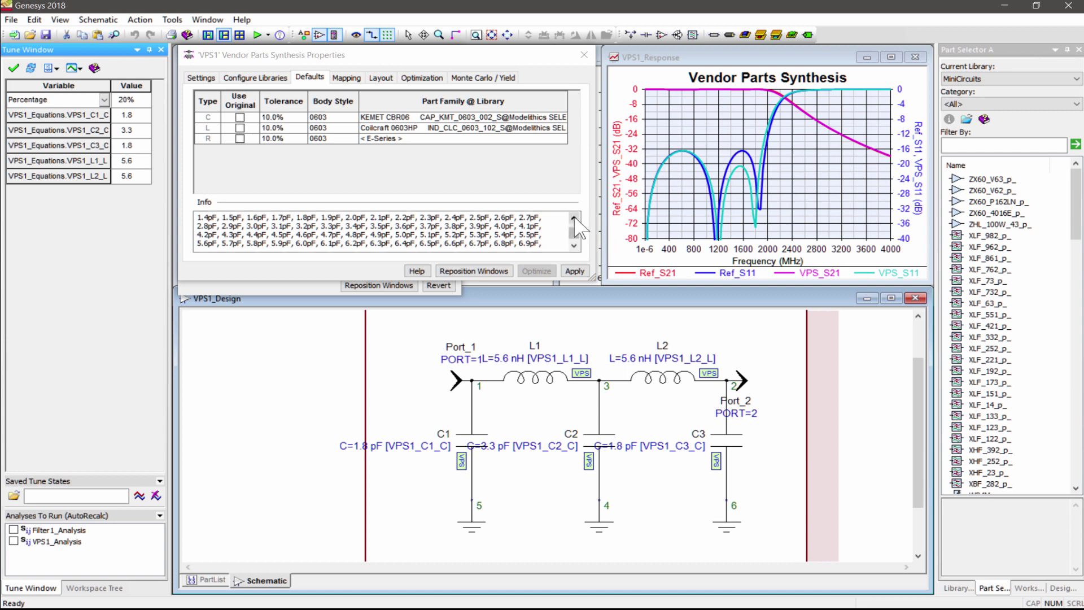
- Apply the chosen vendor part families and acknowledge the substrate-needed warning
{"action": "left_click", "coordinate": [572, 219]}
{"action": "left_click", "coordinate": [572, 219]}
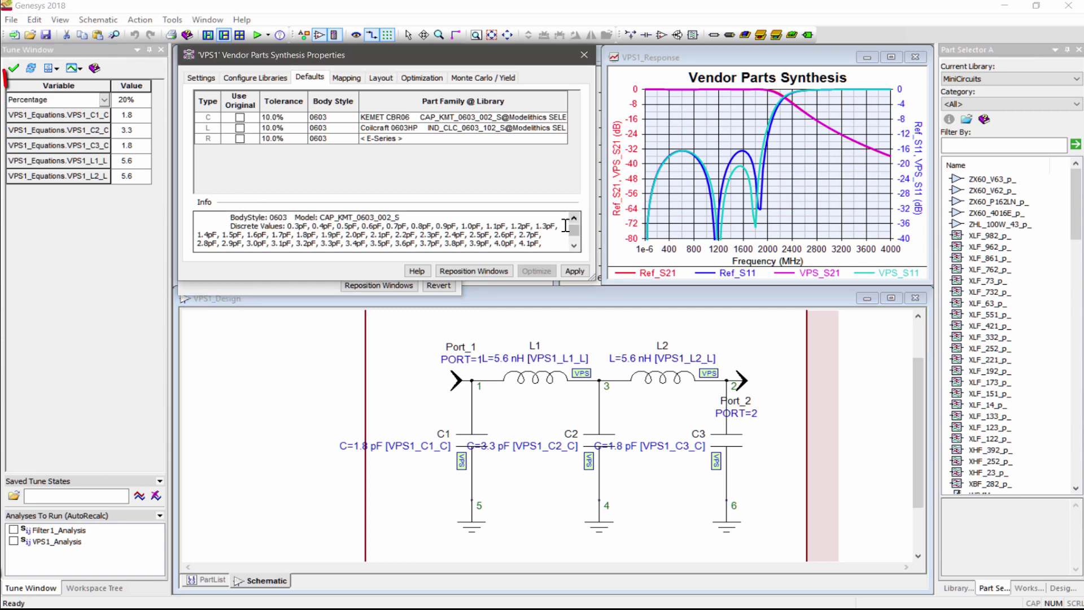
{"action": "left_click", "coordinate": [575, 271]}
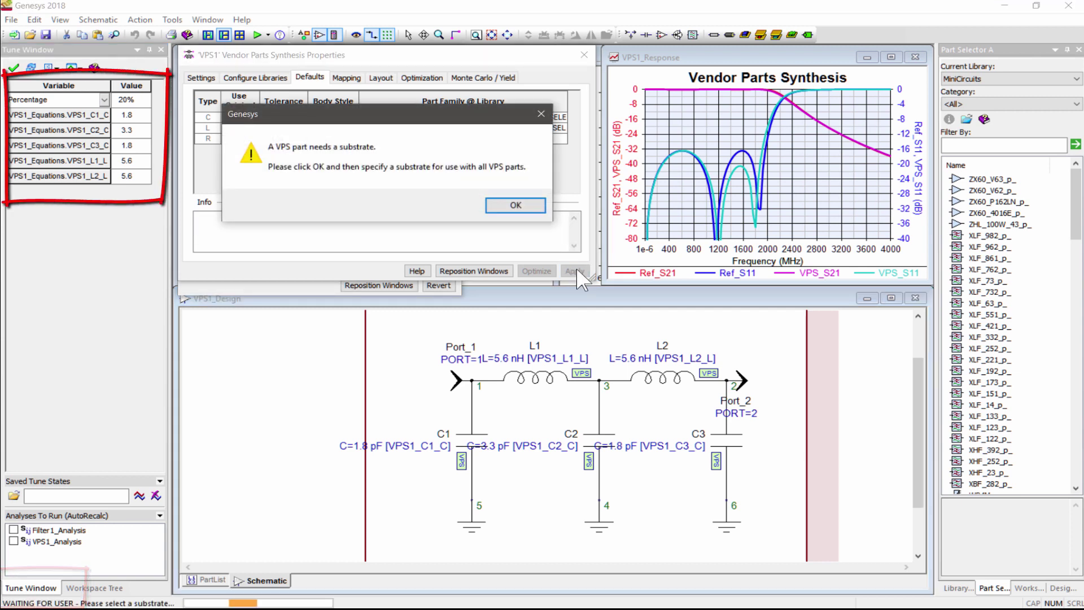
{"action": "left_click", "coordinate": [529, 207]}
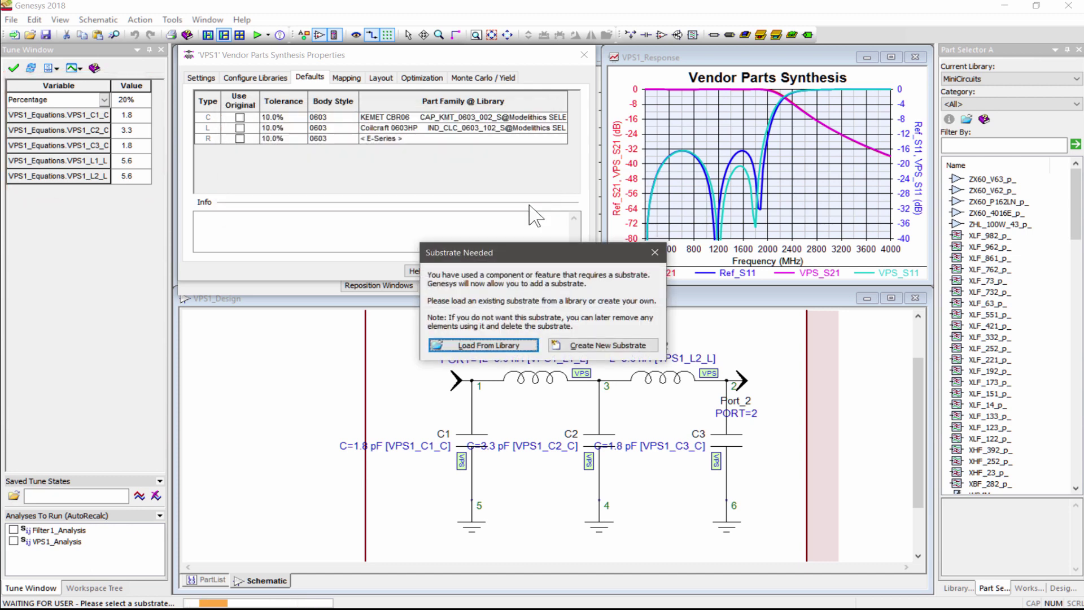
{"action": "left_click", "coordinate": [505, 346]}
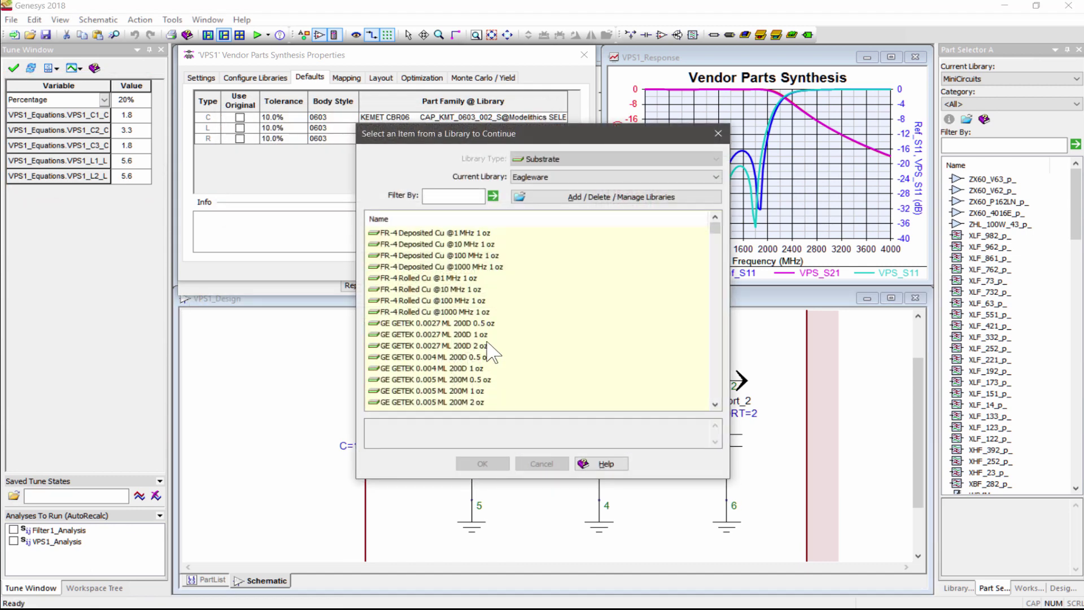
- Choose the Rogers RO4003 0.5 oz ED 32 mil substrate from the library
{"action": "scroll", "coordinate": [552, 319], "scroll_direction": "down", "scroll_amount": 6}
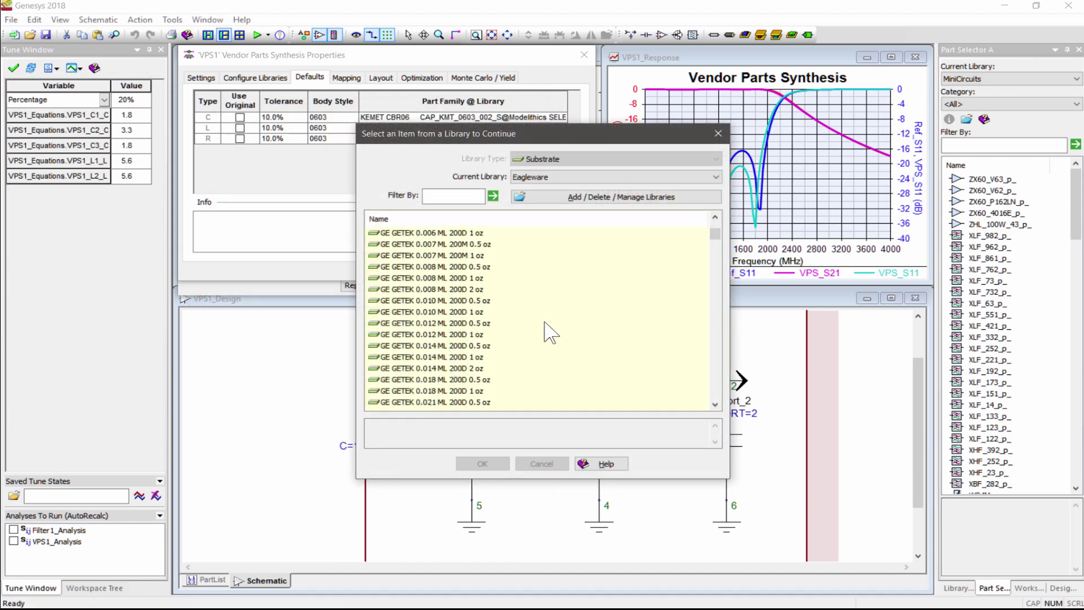
{"action": "scroll", "coordinate": [551, 332], "scroll_direction": "down", "scroll_amount": 5}
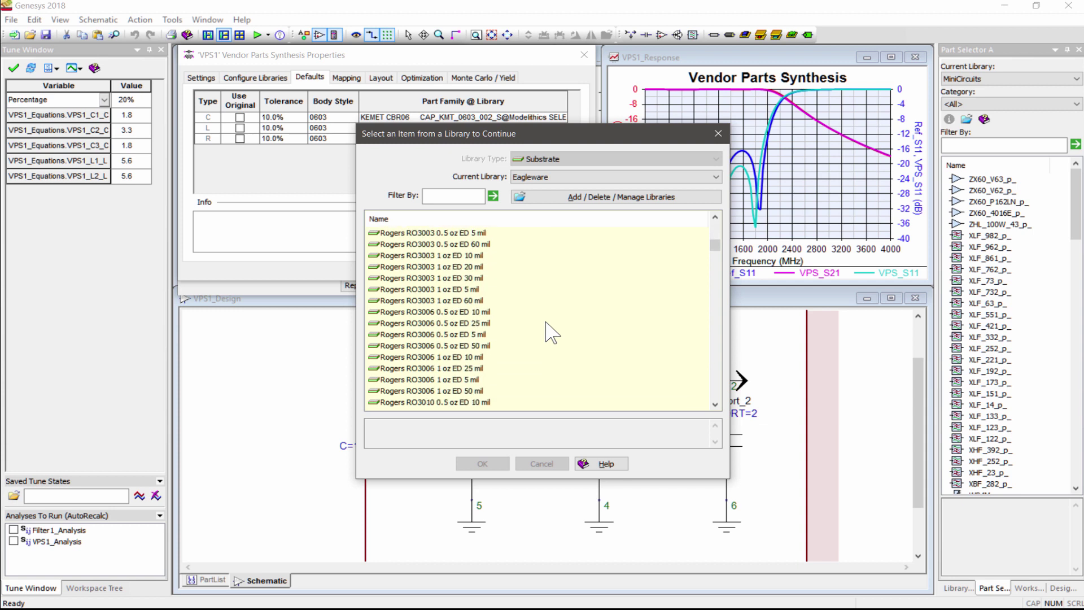
{"action": "scroll", "coordinate": [552, 333], "scroll_direction": "down", "scroll_amount": 10}
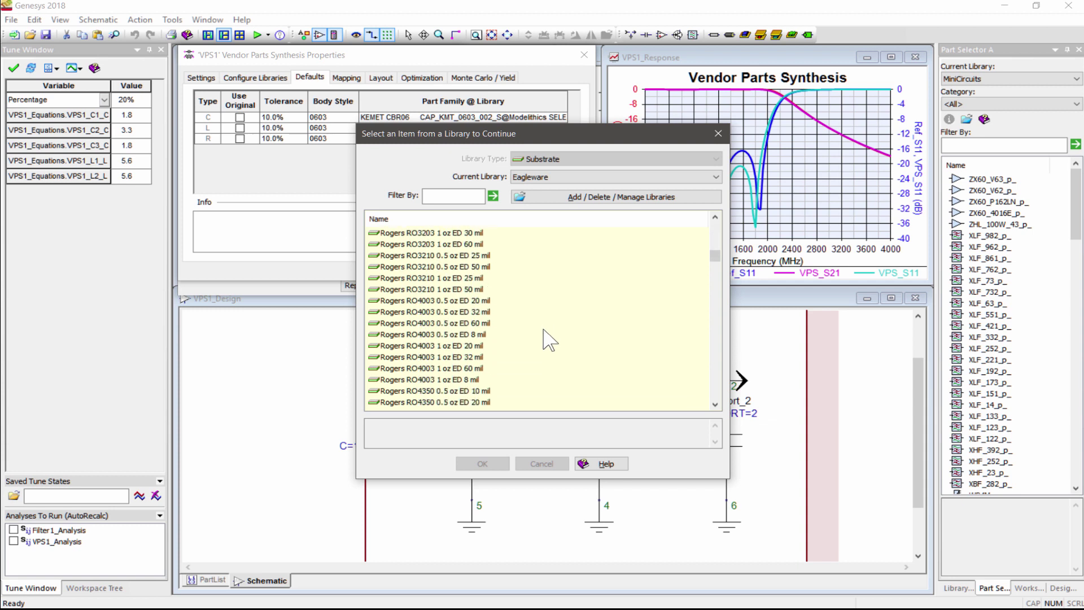
{"action": "scroll", "coordinate": [544, 333], "scroll_direction": "down", "scroll_amount": 2}
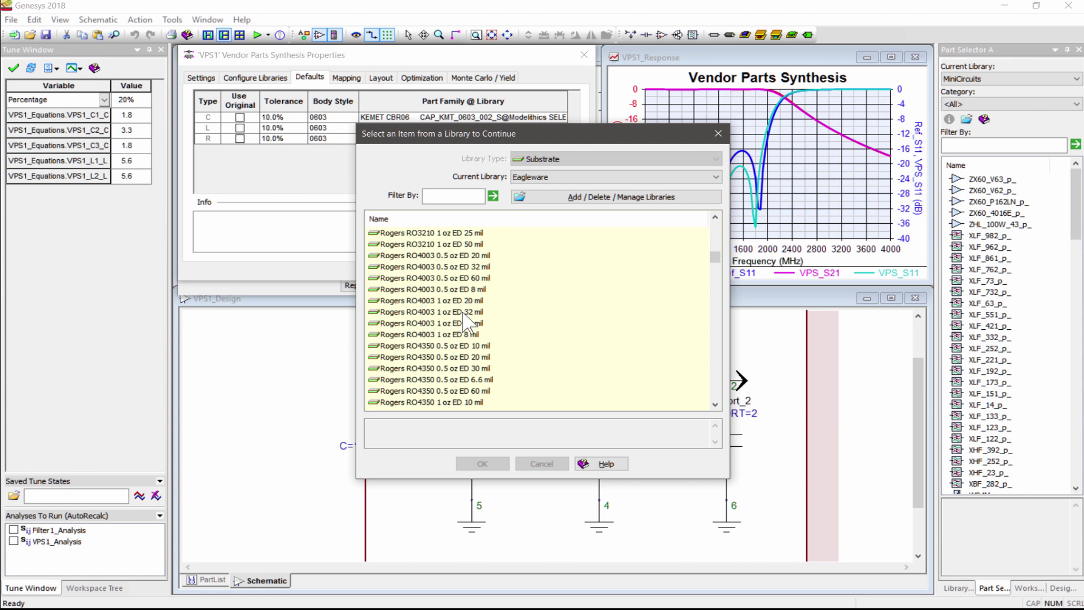
{"action": "double_click", "coordinate": [467, 277]}
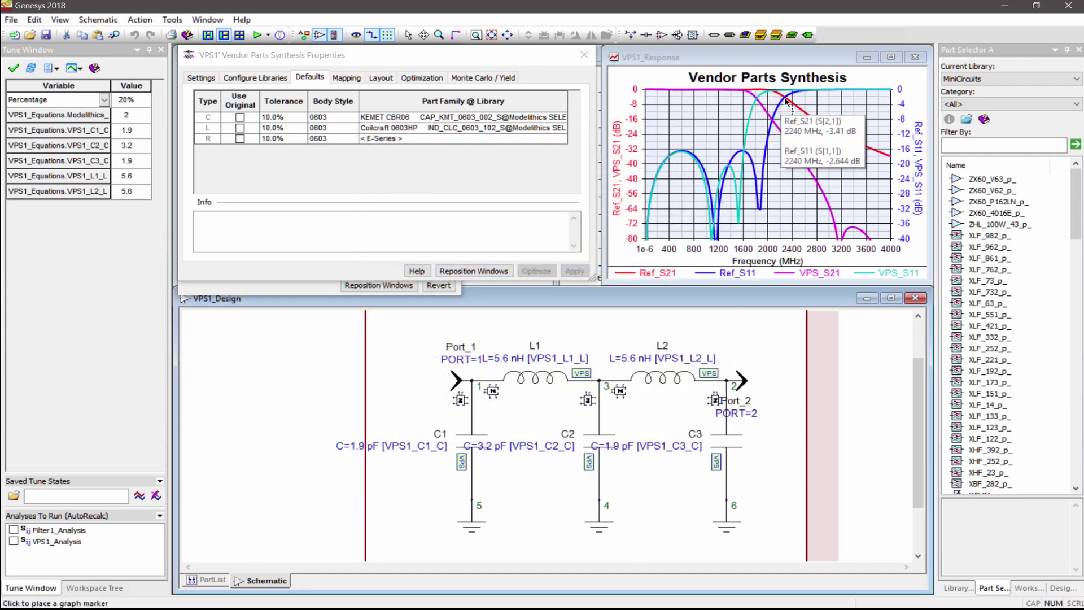
- In the part mapping, apply C1's original part, then restore the default KEMET capacitor
{"action": "left_click", "coordinate": [347, 78]}
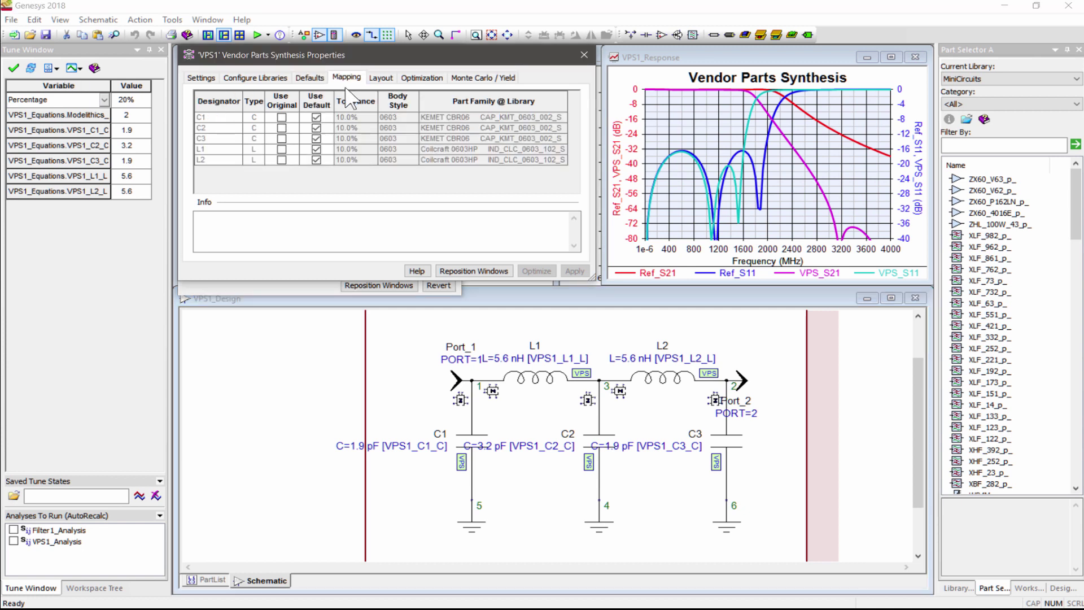
{"action": "left_click", "coordinate": [281, 117]}
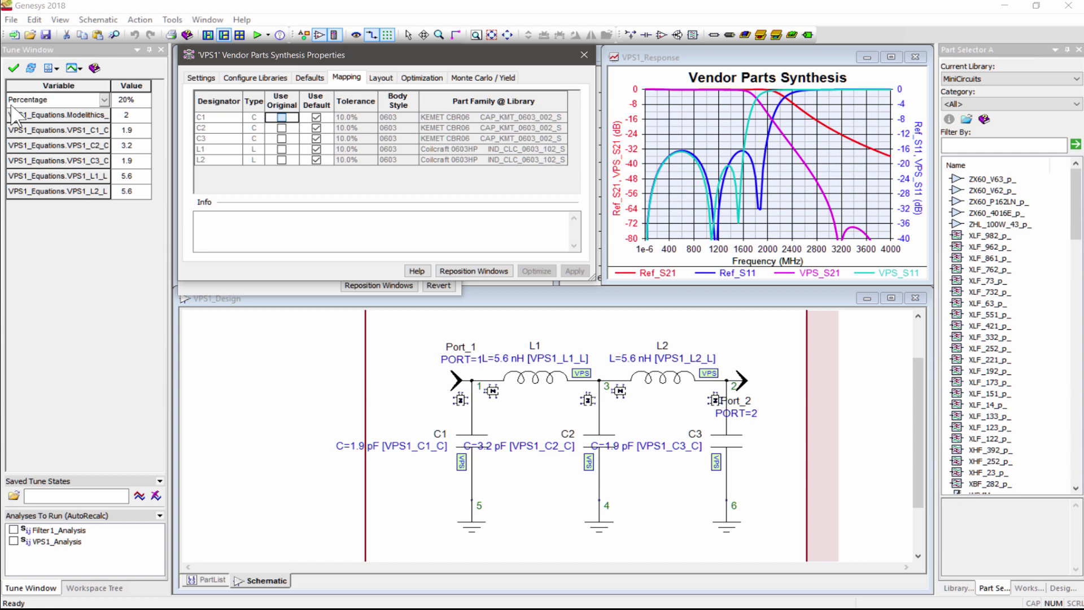
{"action": "key", "text": "space"}
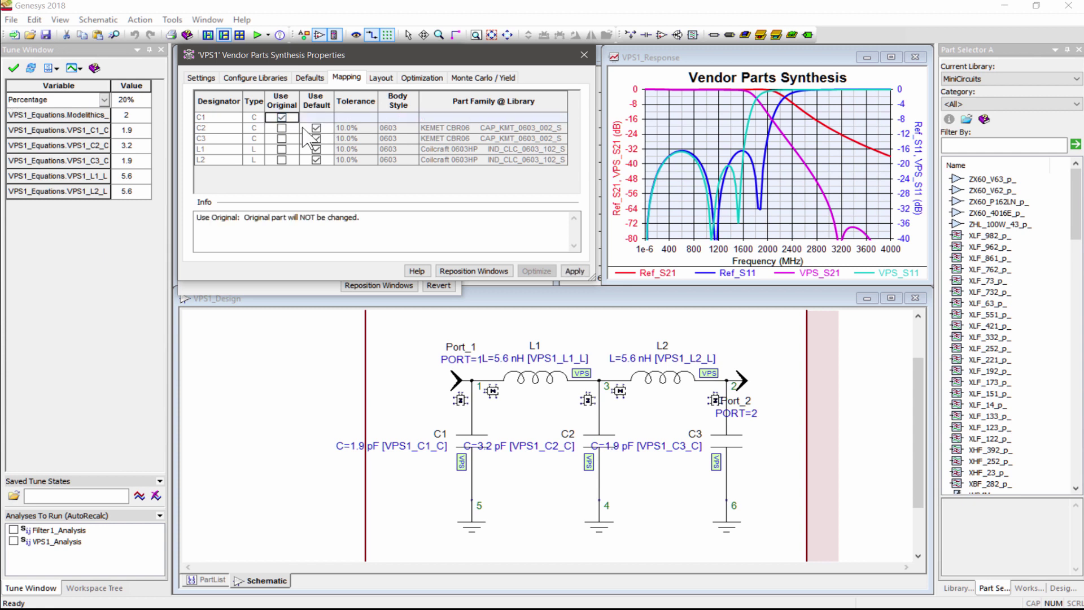
{"action": "left_click", "coordinate": [574, 272]}
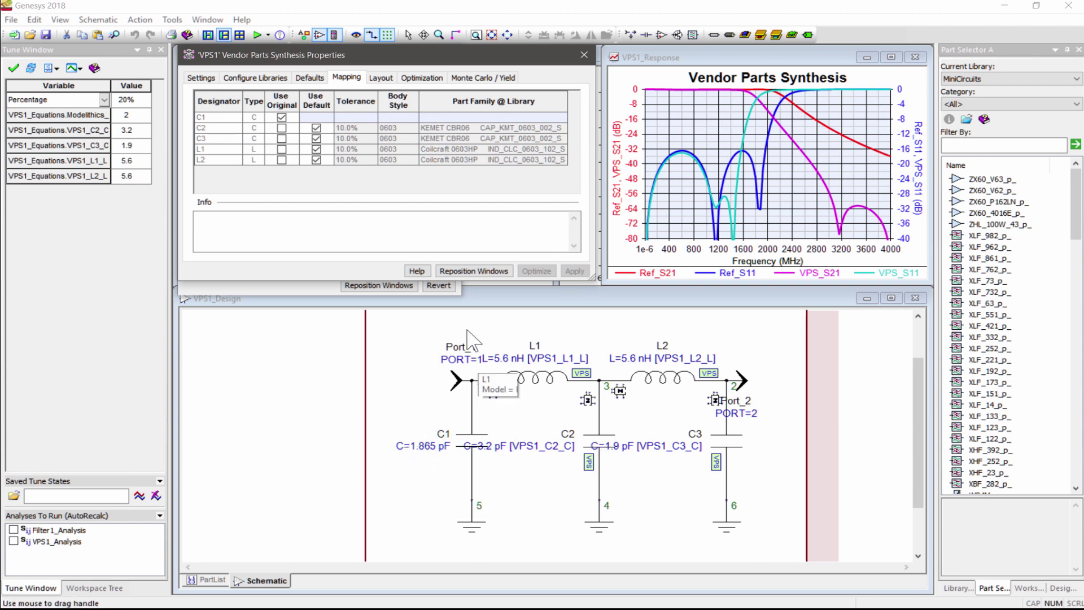
{"action": "left_click", "coordinate": [281, 117]}
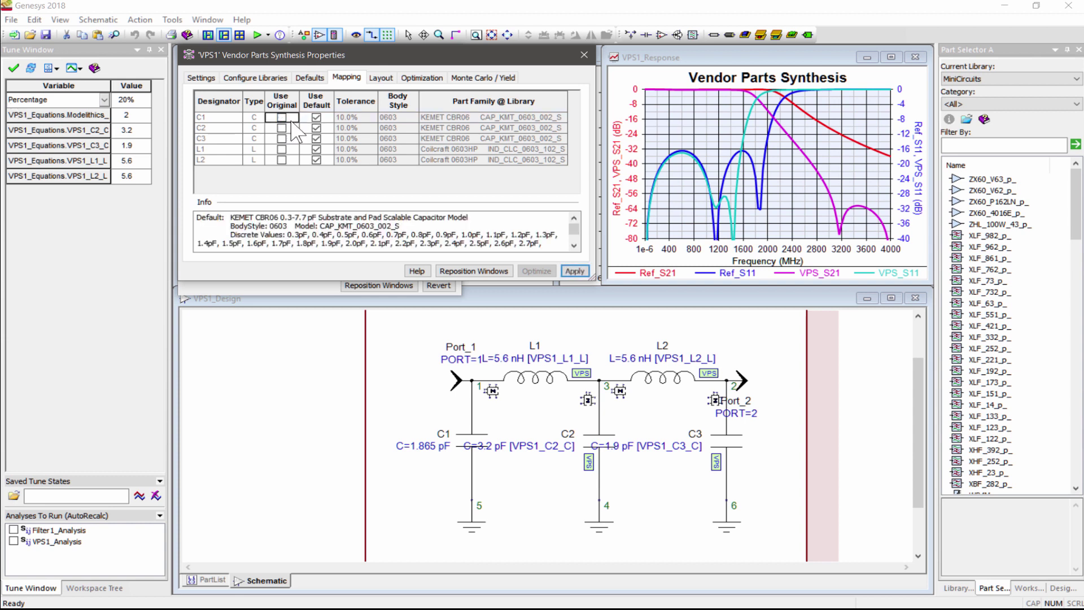
{"action": "left_click", "coordinate": [580, 270]}
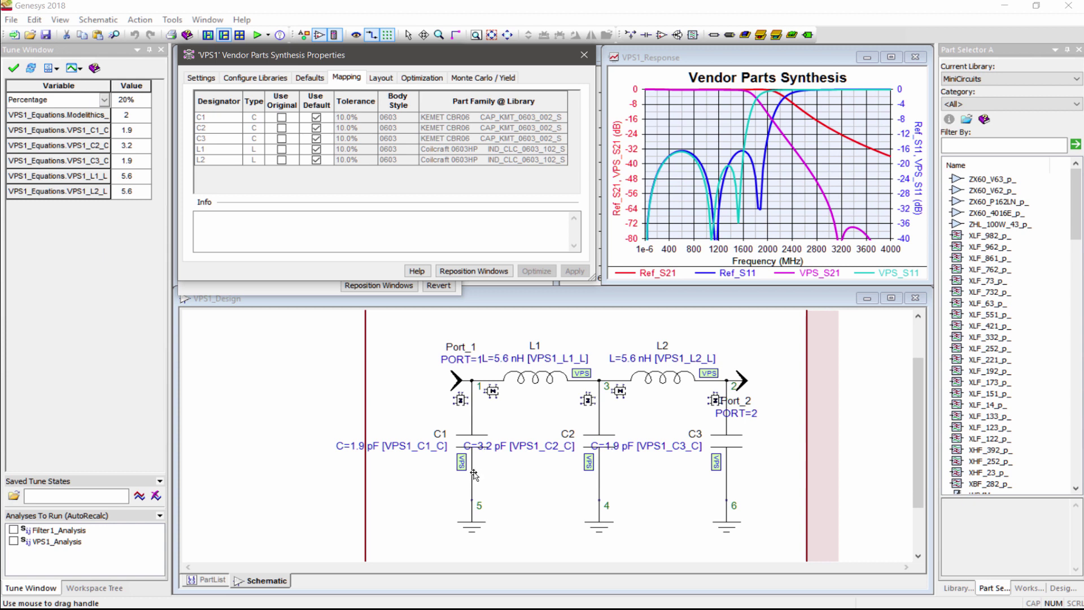
- Switch C1 to its original 1.865 pF value, then back to the default 1.9 pF KEMET part
{"action": "mouse_move", "coordinate": [475, 473]}
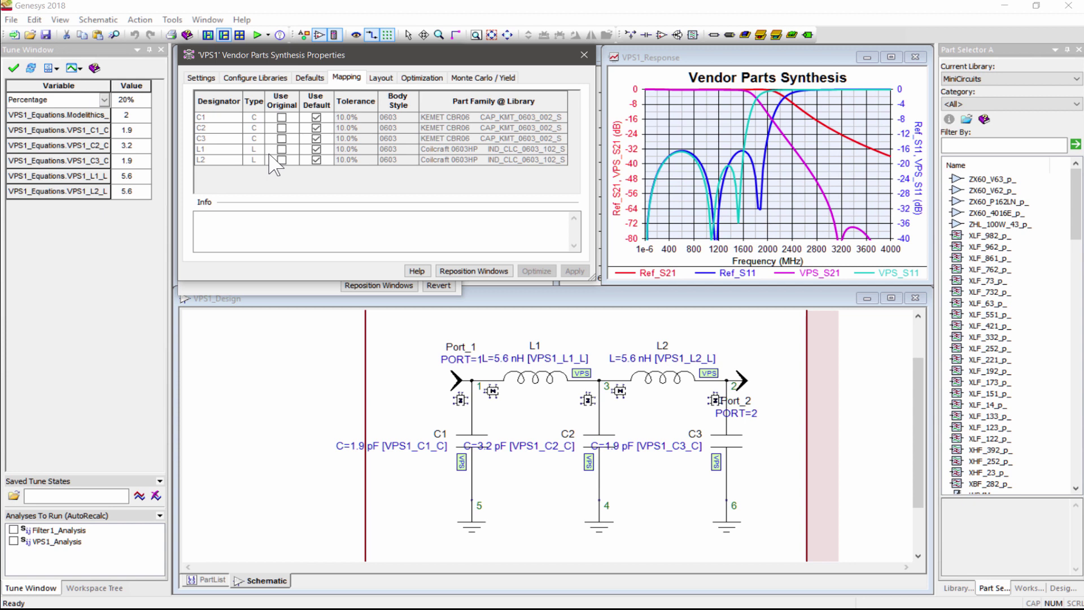
{"action": "left_click", "coordinate": [282, 117]}
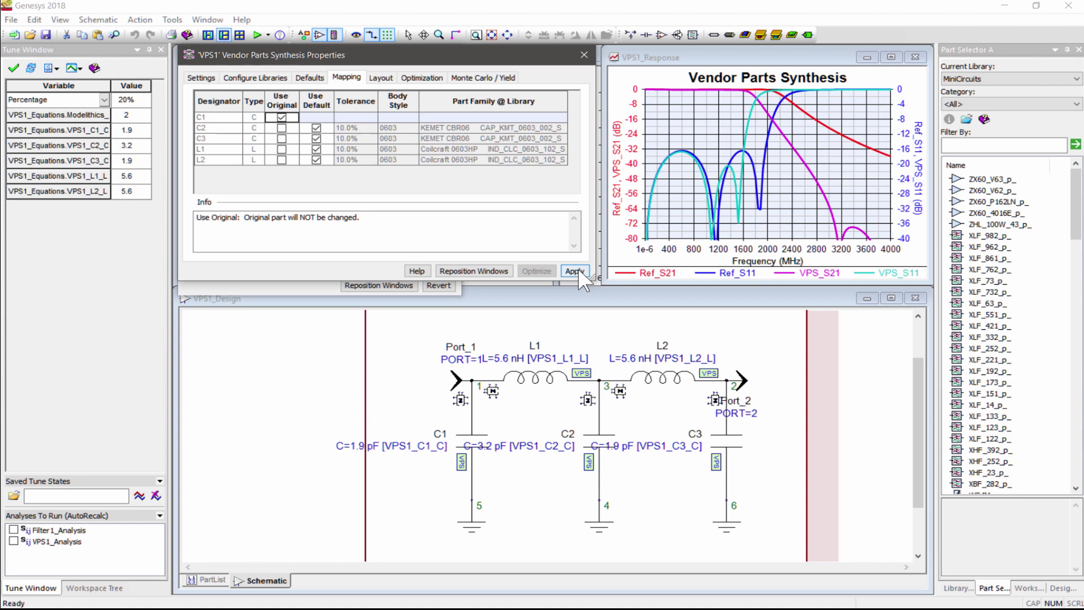
{"action": "left_click", "coordinate": [576, 271]}
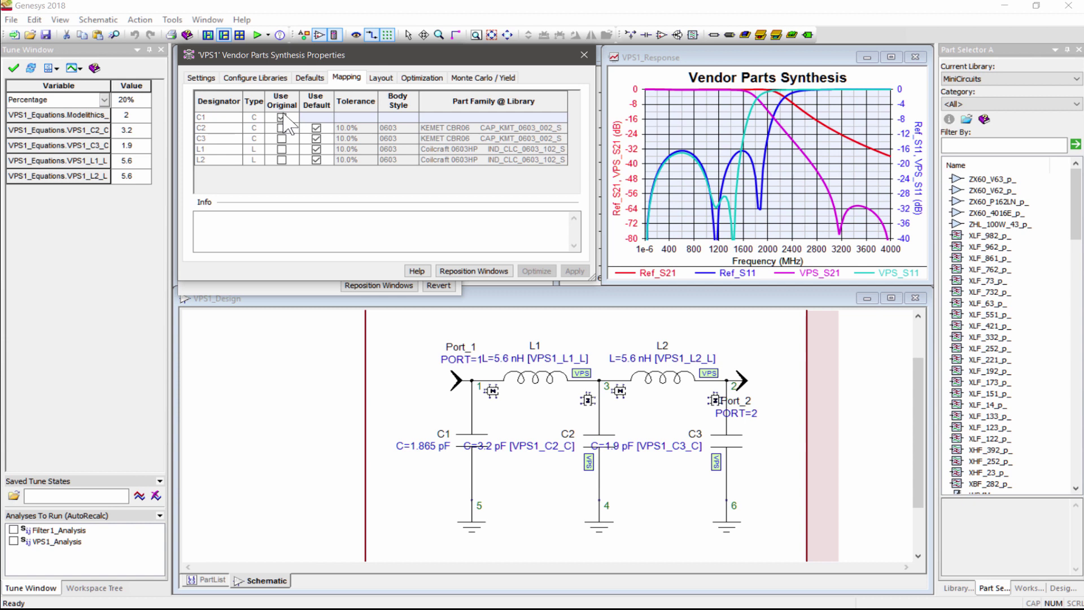
{"action": "left_click", "coordinate": [281, 118]}
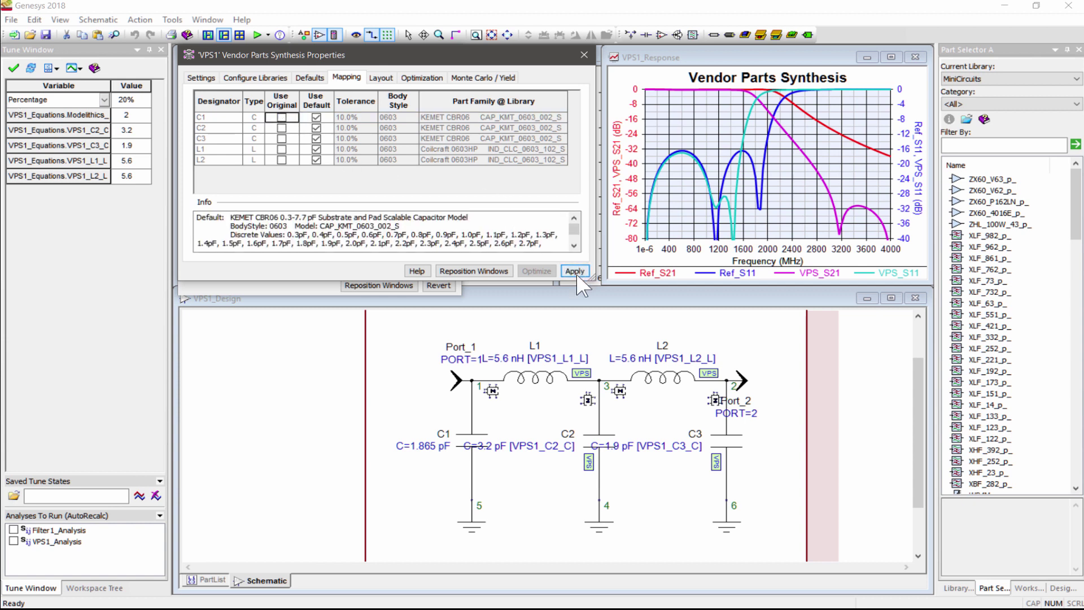
{"action": "left_click", "coordinate": [575, 271]}
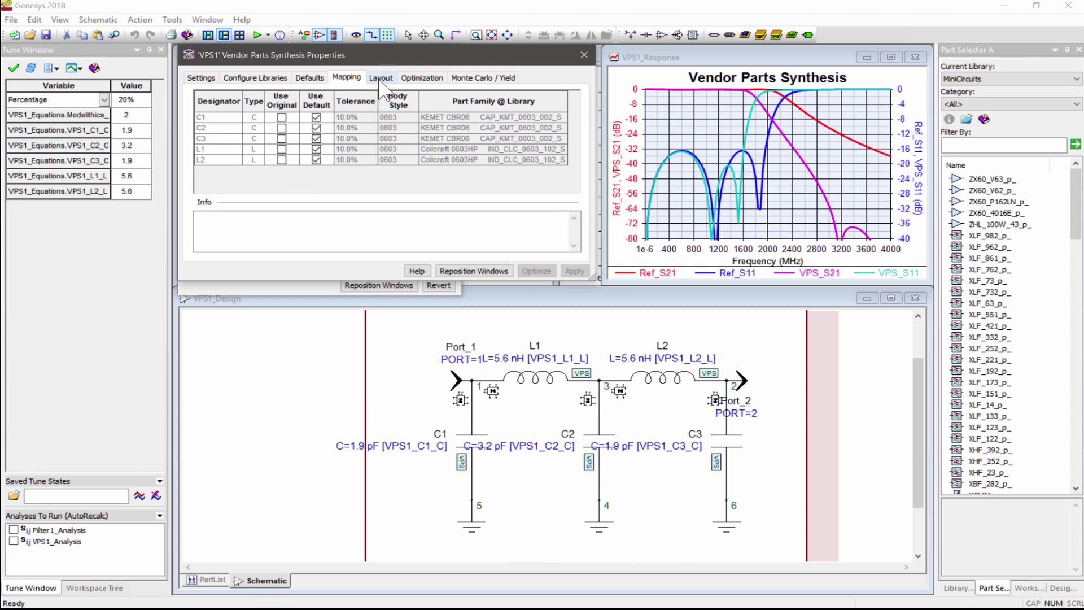
- Enable layout generation, electrical transmission lines and a Momentum analysis, and apply them
{"action": "left_click", "coordinate": [380, 79]}
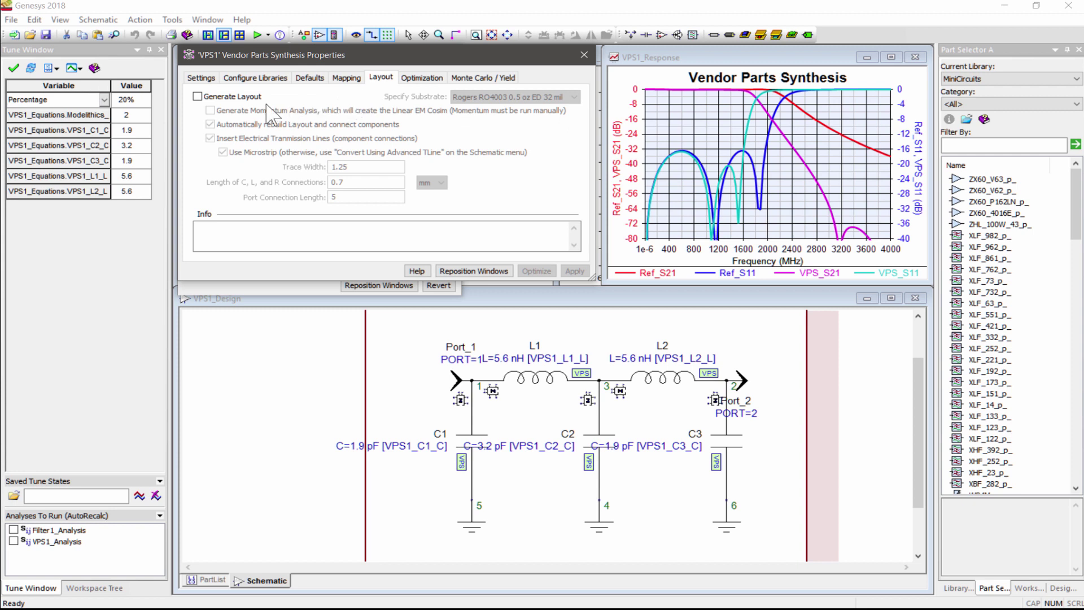
{"action": "left_click", "coordinate": [206, 98]}
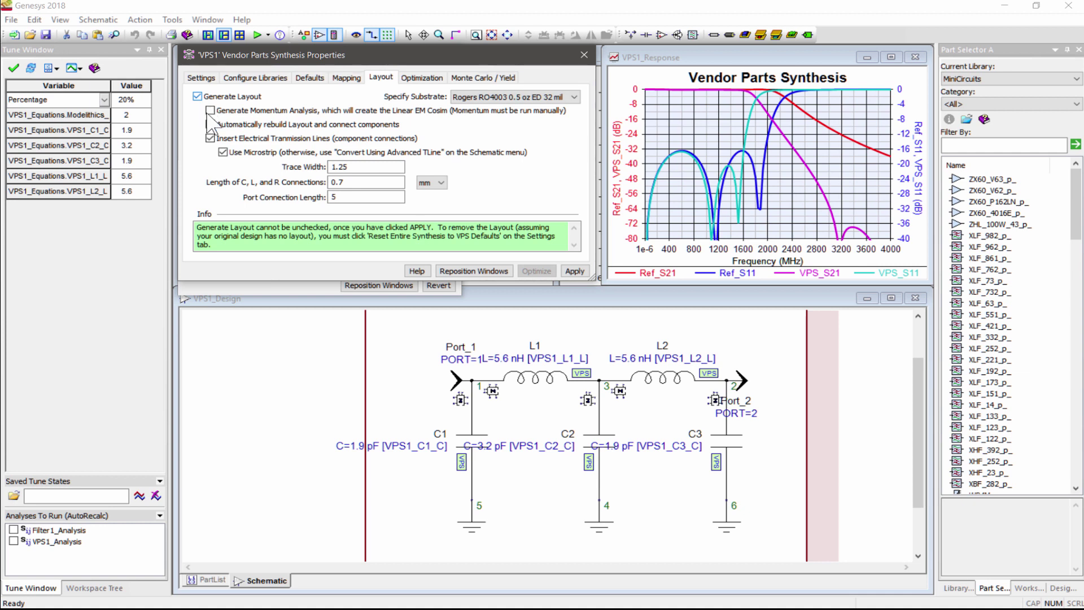
{"action": "left_click", "coordinate": [211, 138]}
{"action": "left_click", "coordinate": [210, 118]}
{"action": "left_click", "coordinate": [576, 272]}
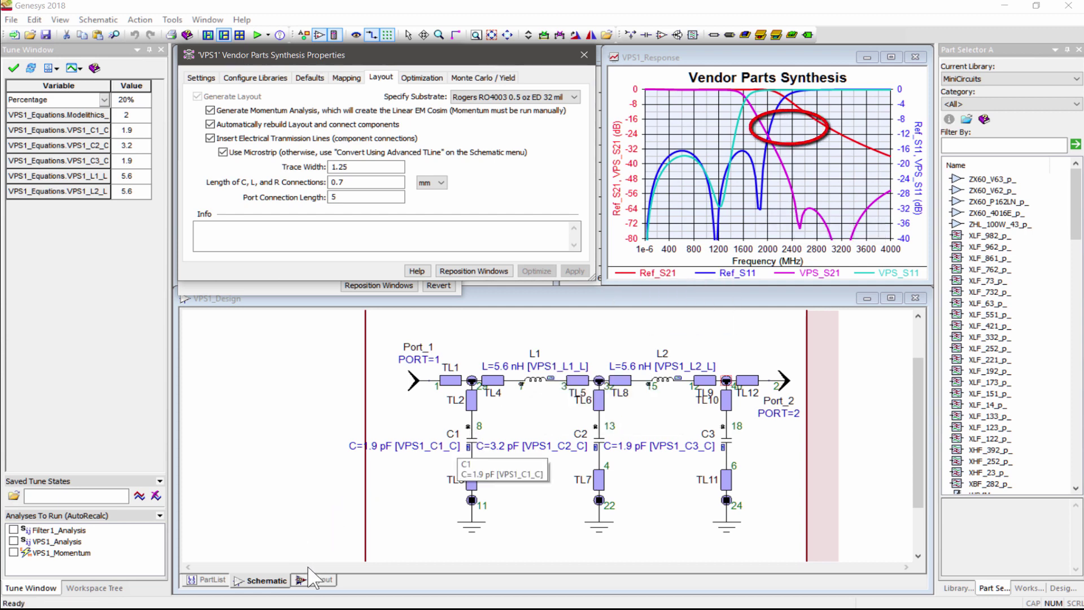
- View the generated VPS1 PCB layout, then the Workspace Tree
{"action": "left_click", "coordinate": [318, 581]}
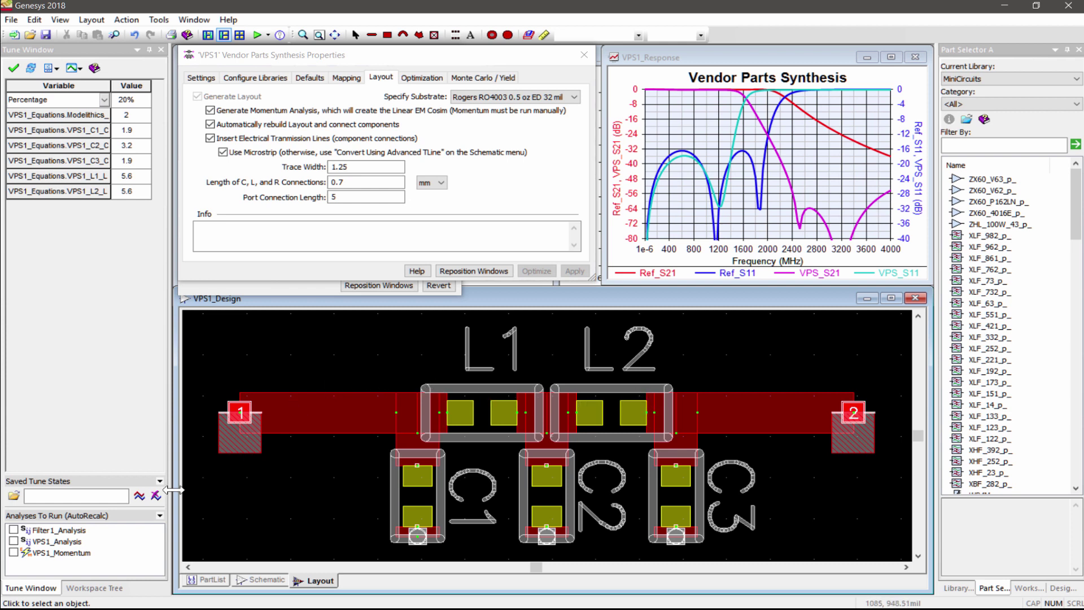
{"action": "left_click", "coordinate": [93, 588]}
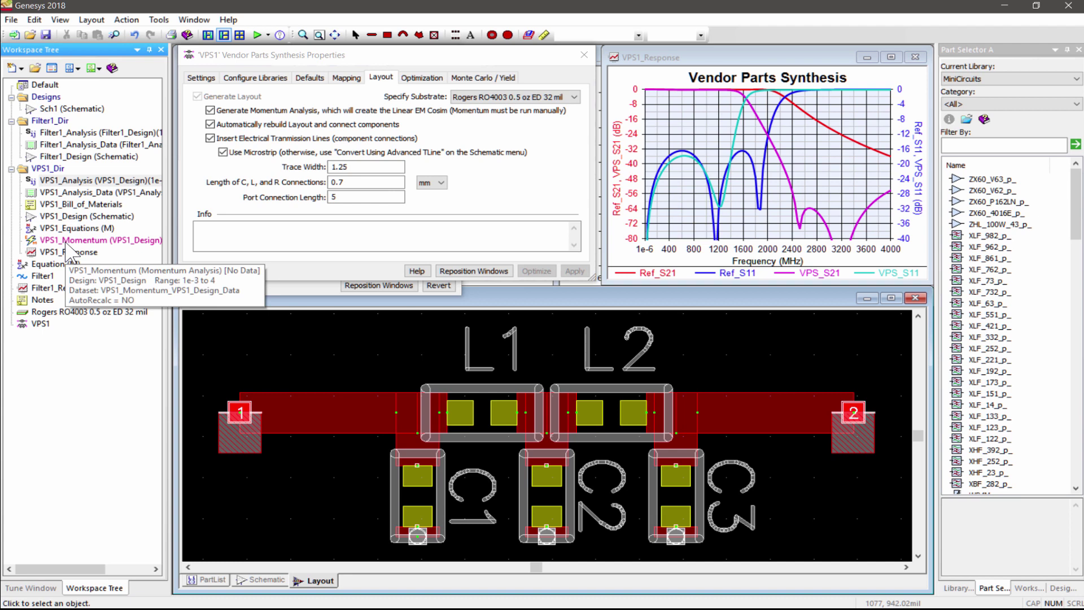
- Run the VPS1_Momentum simulation now and bring up the Optimization settings
{"action": "right_click", "coordinate": [67, 244]}
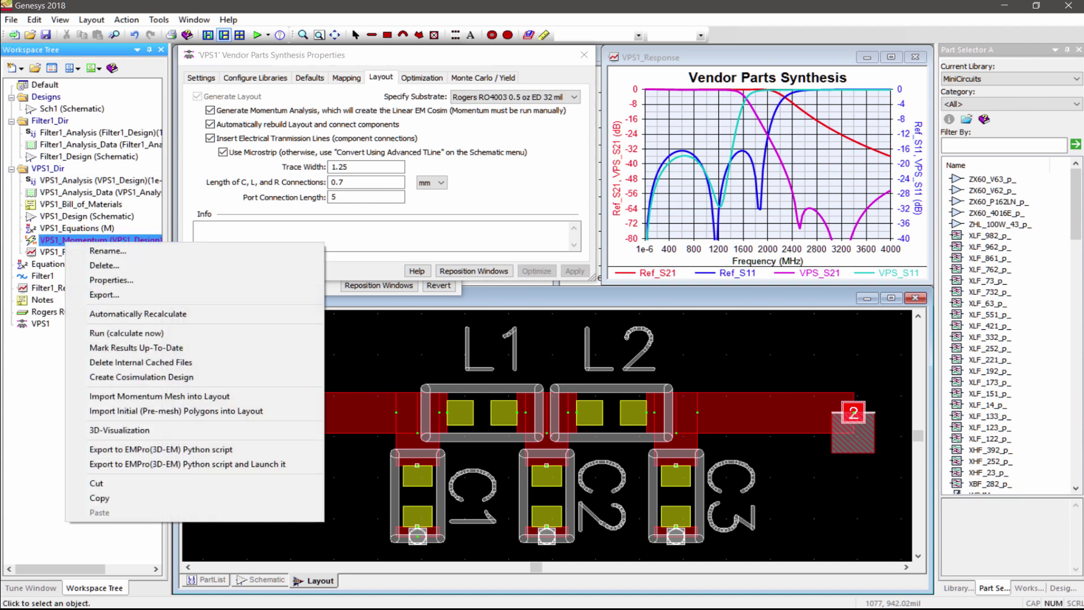
{"action": "left_click", "coordinate": [130, 333]}
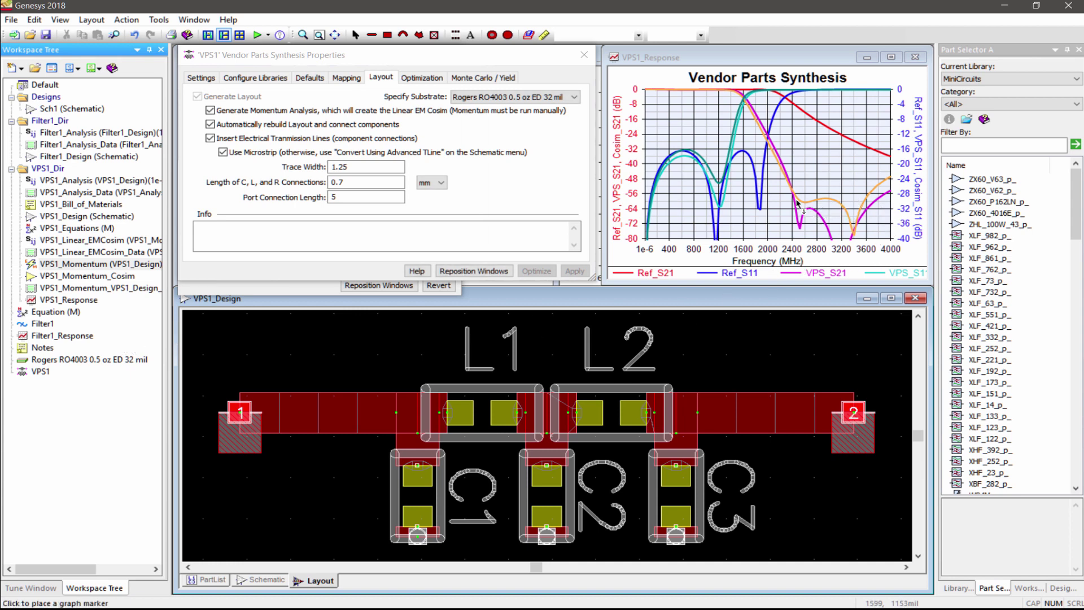
{"action": "mouse_move", "coordinate": [883, 194]}
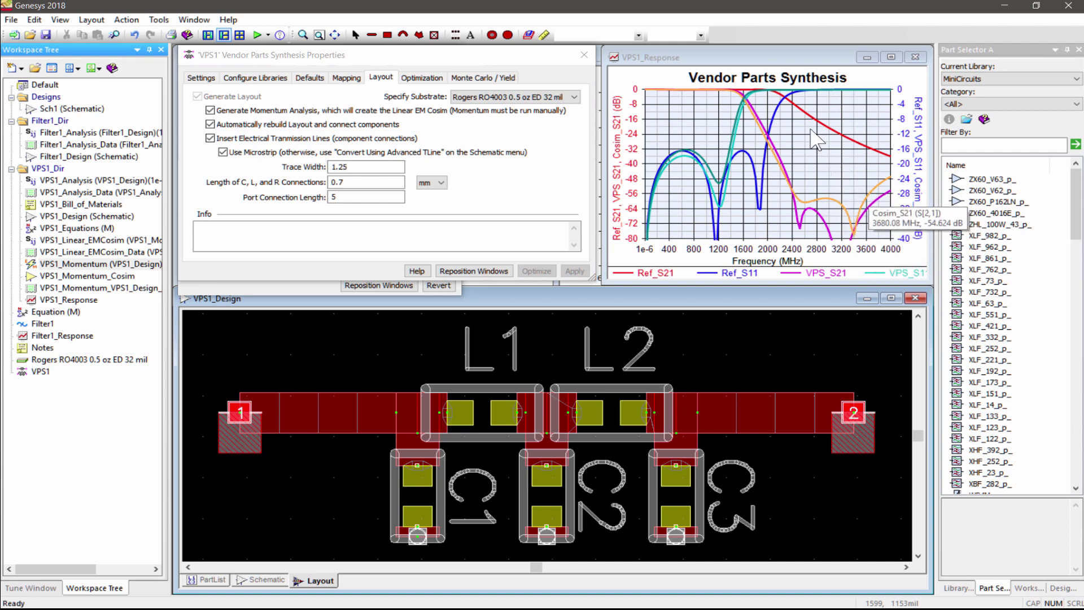
{"action": "mouse_move", "coordinate": [727, 111]}
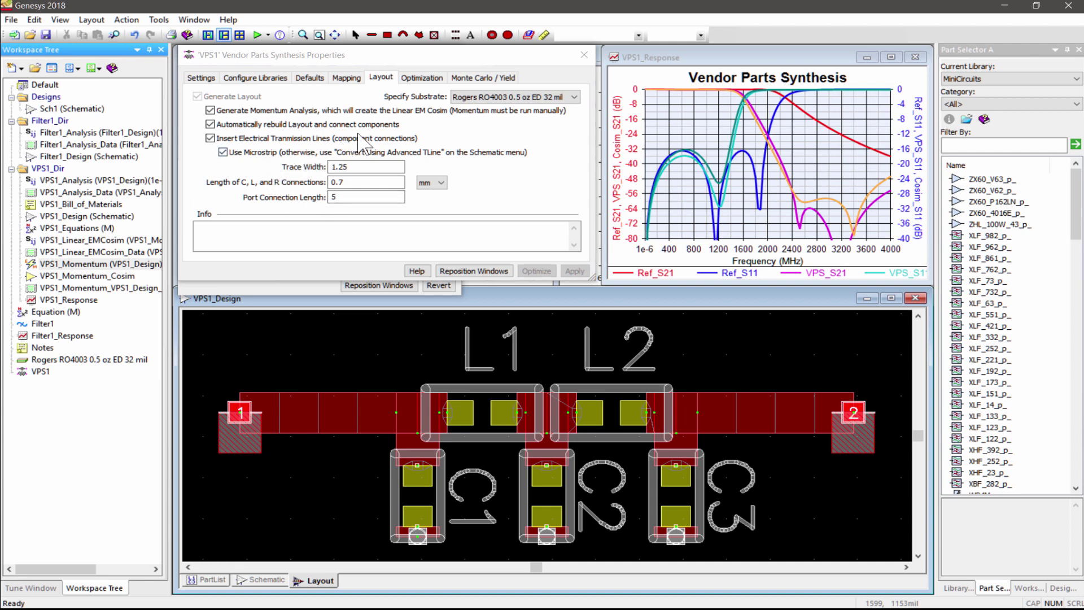
{"action": "left_click", "coordinate": [429, 77]}
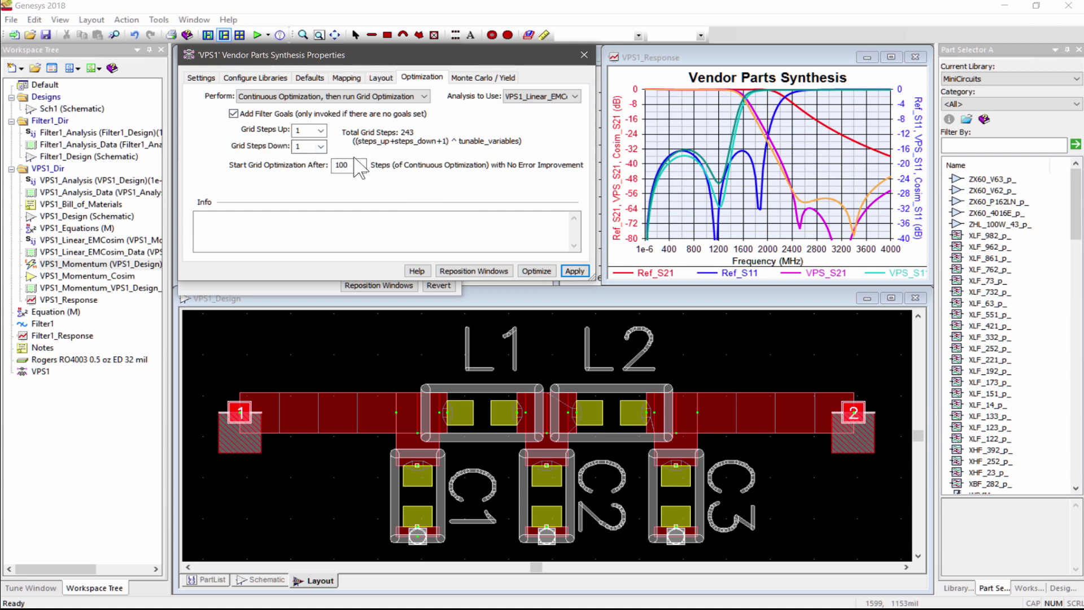
- Try grid steps up of 2 and 3, settle on 1, and apply the optimization settings
{"action": "left_click", "coordinate": [321, 131]}
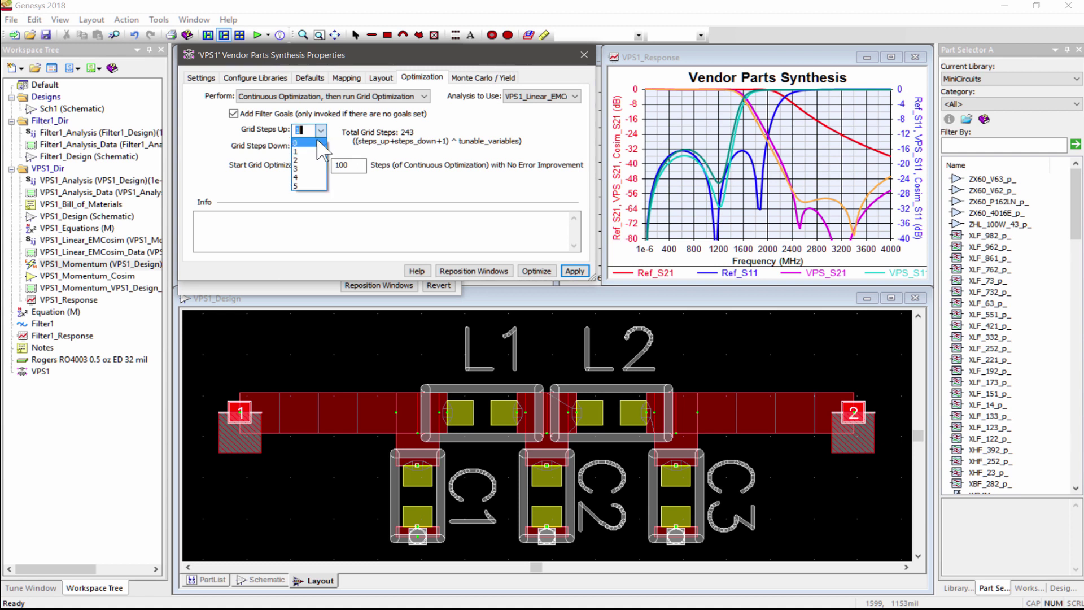
{"action": "left_click", "coordinate": [310, 161]}
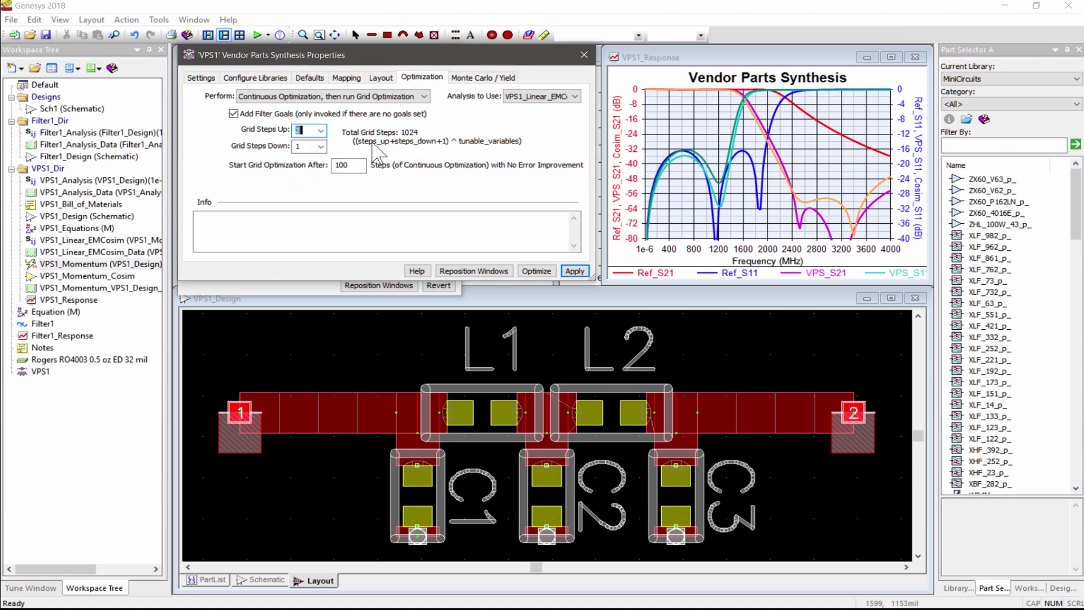
{"action": "left_click", "coordinate": [321, 132]}
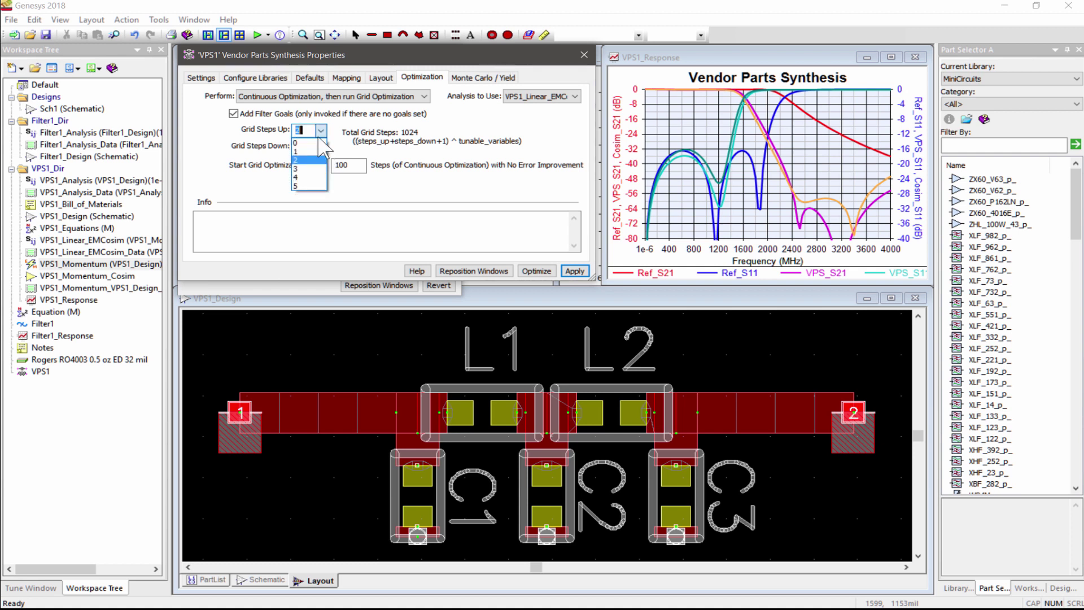
{"action": "left_click", "coordinate": [308, 168]}
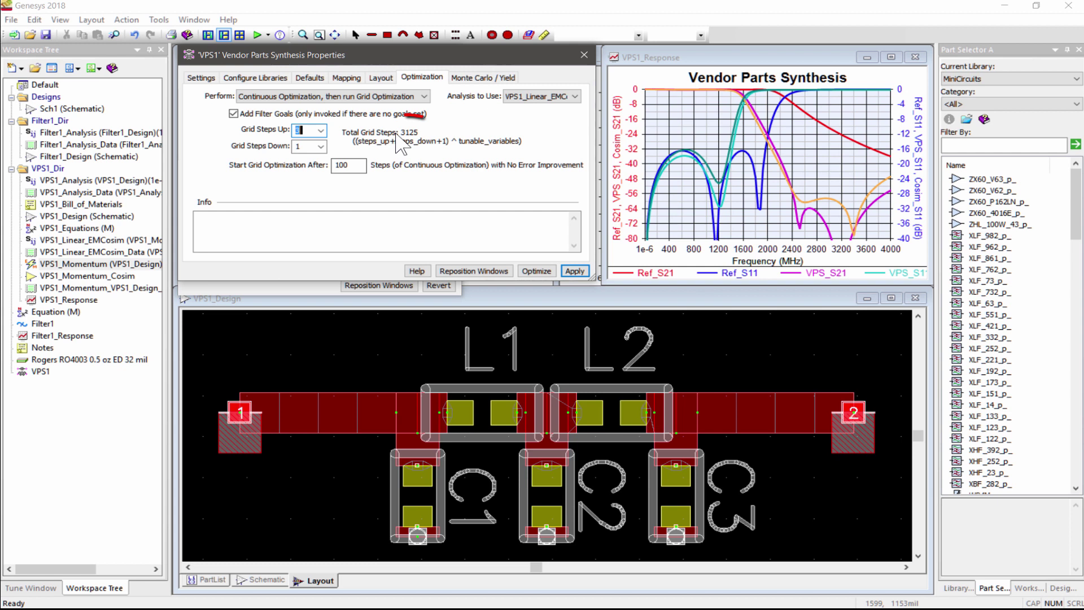
{"action": "left_click", "coordinate": [320, 130]}
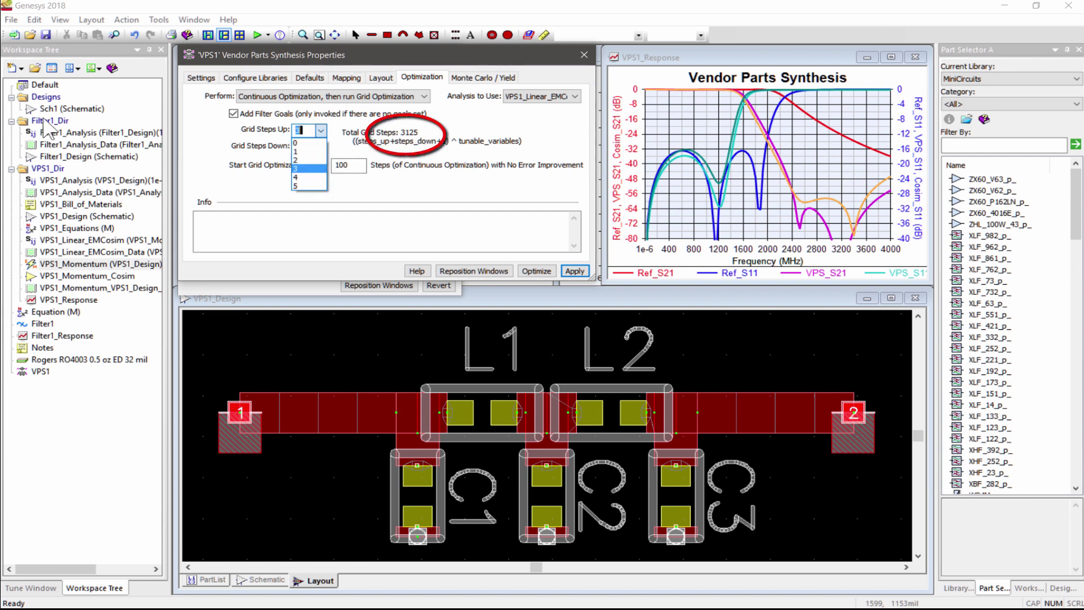
{"action": "left_click", "coordinate": [305, 151]}
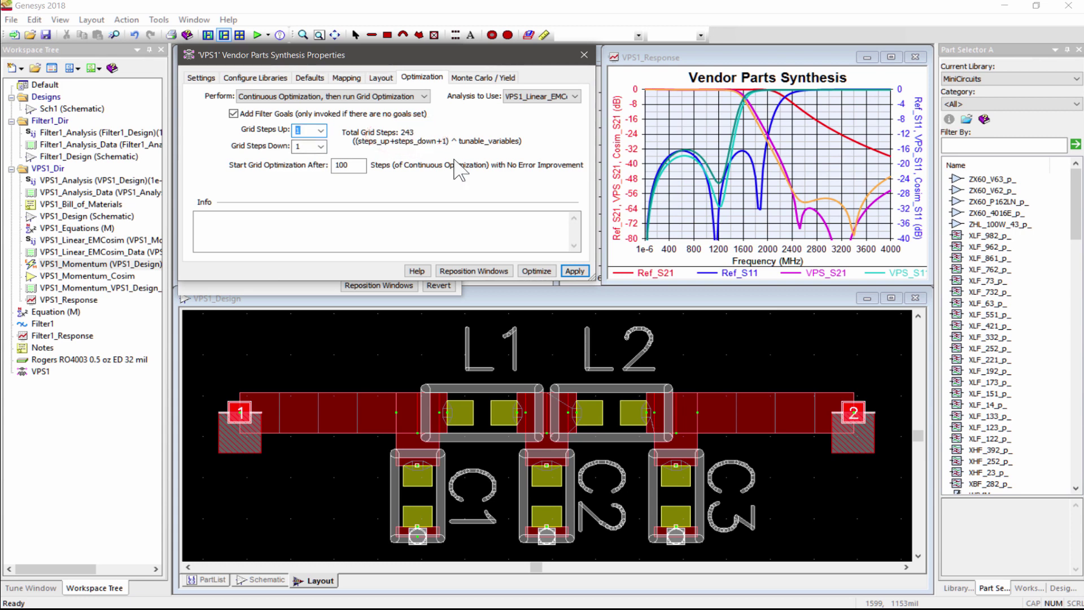
{"action": "left_click", "coordinate": [574, 271]}
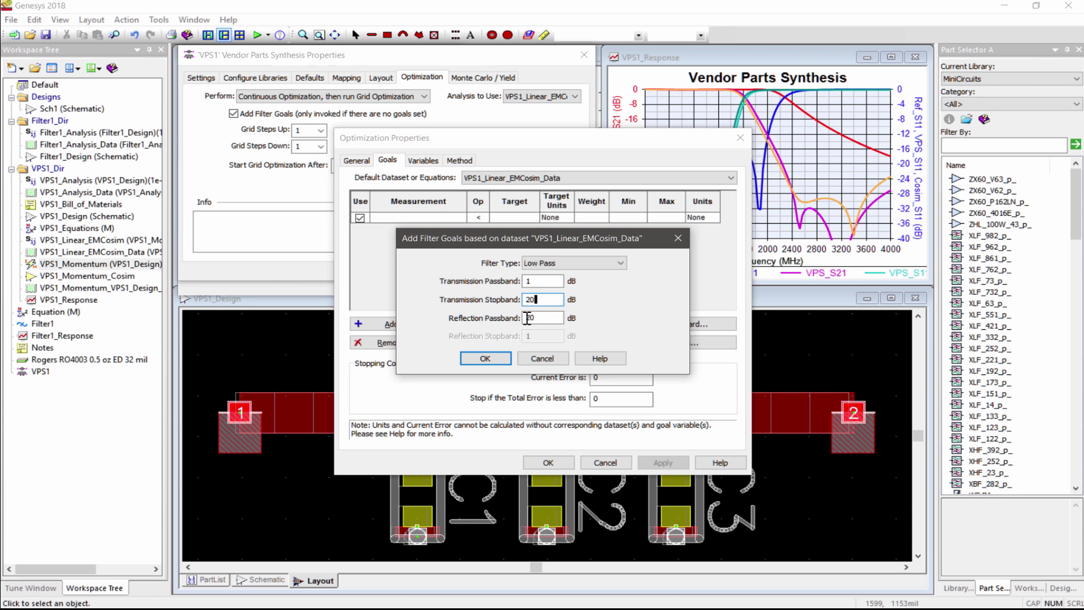
- Confirm the low-pass goals, run the optimization to completion, and bring up the response graph
{"action": "left_click", "coordinate": [493, 357]}
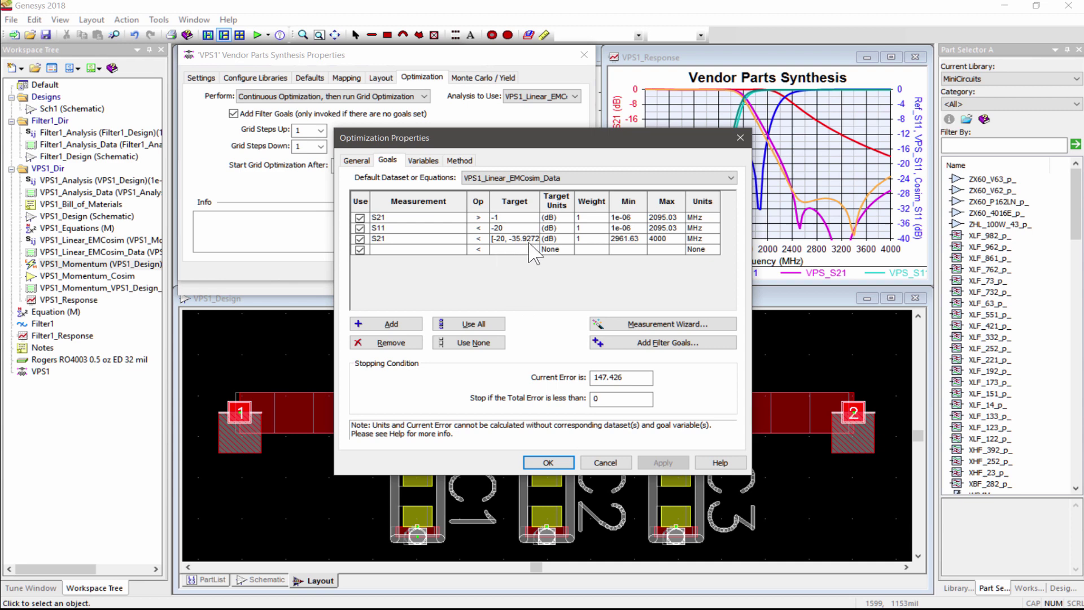
{"action": "left_click", "coordinate": [548, 462]}
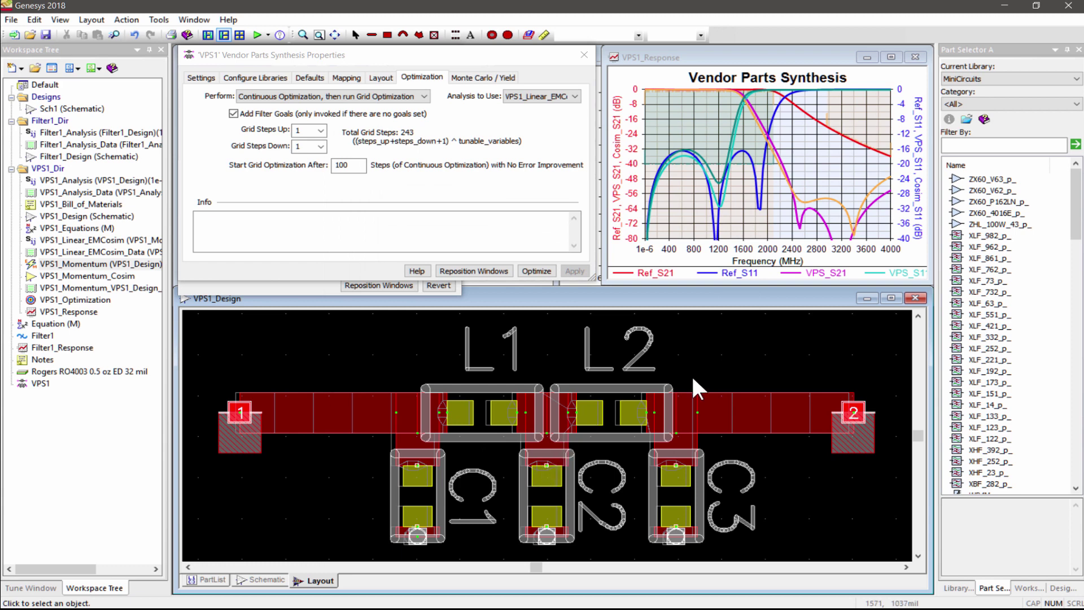
{"action": "mouse_move", "coordinate": [829, 129]}
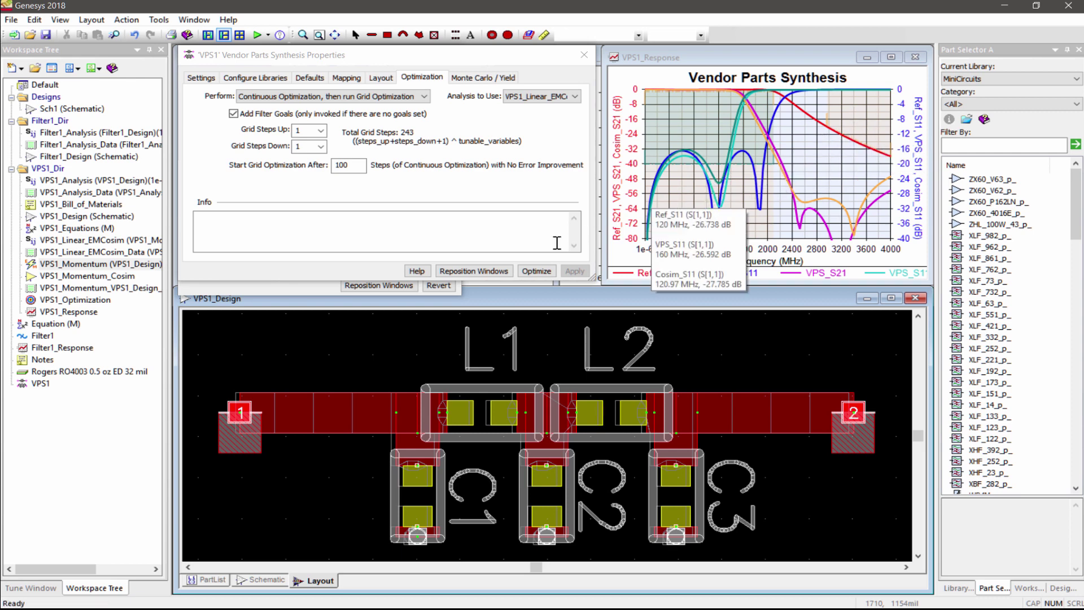
{"action": "left_click", "coordinate": [541, 272]}
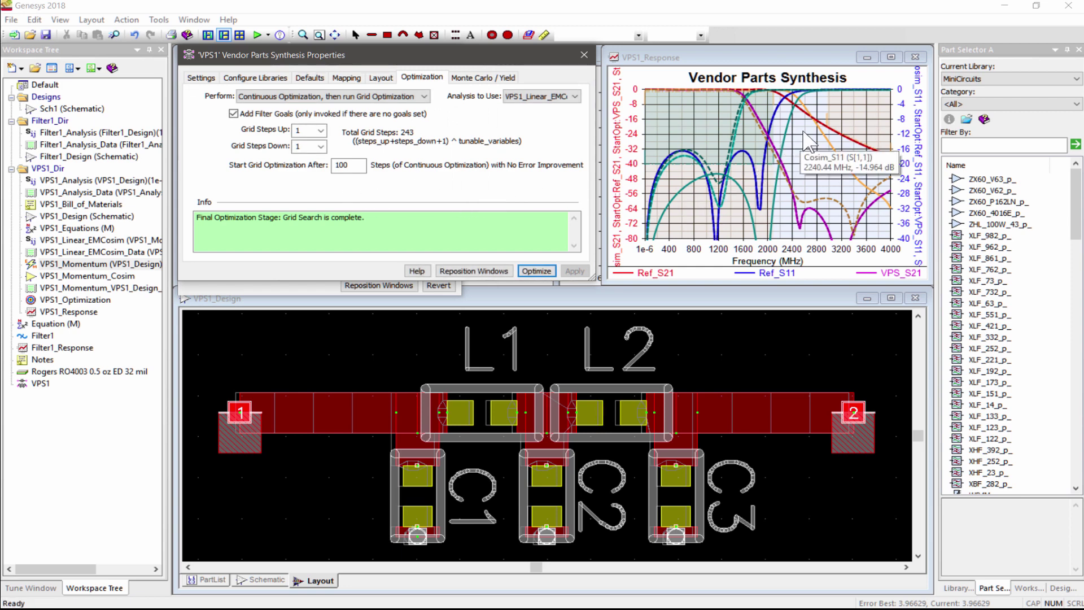
{"action": "left_click", "coordinate": [608, 74]}
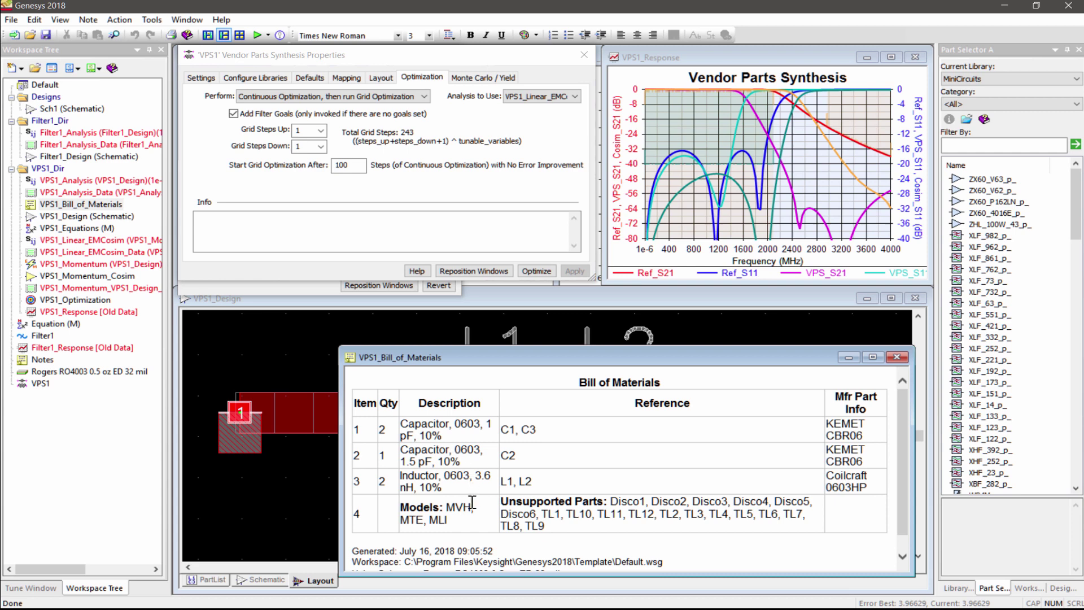
- Turn on 50-sample yield generation for VPS1 and run VPS1_Yield, giving 30% yield (15 of 50 passed)
{"action": "left_click", "coordinate": [473, 79]}
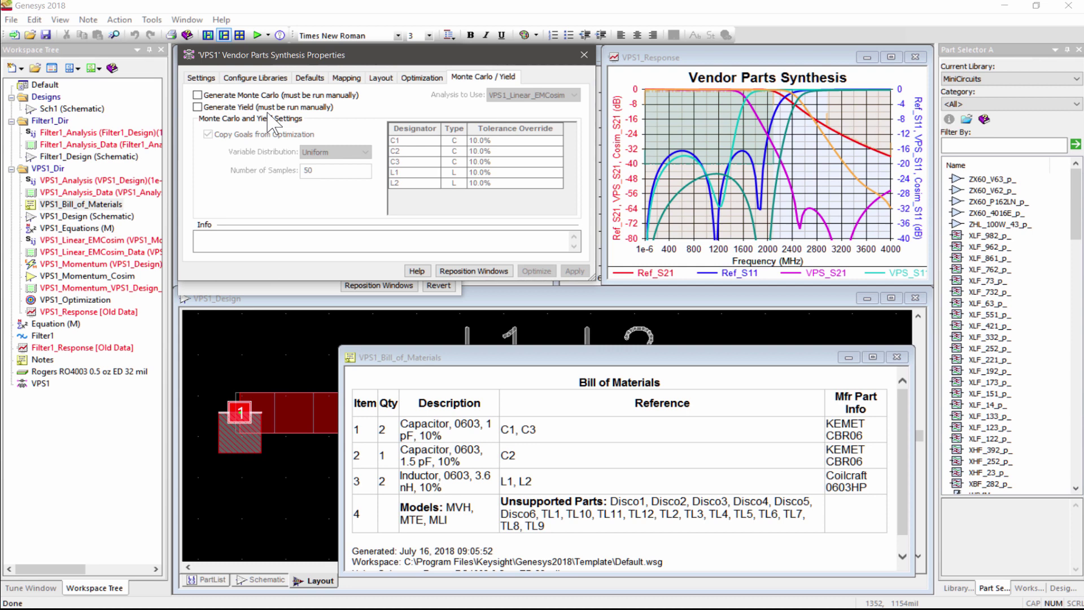
{"action": "left_click", "coordinate": [197, 107]}
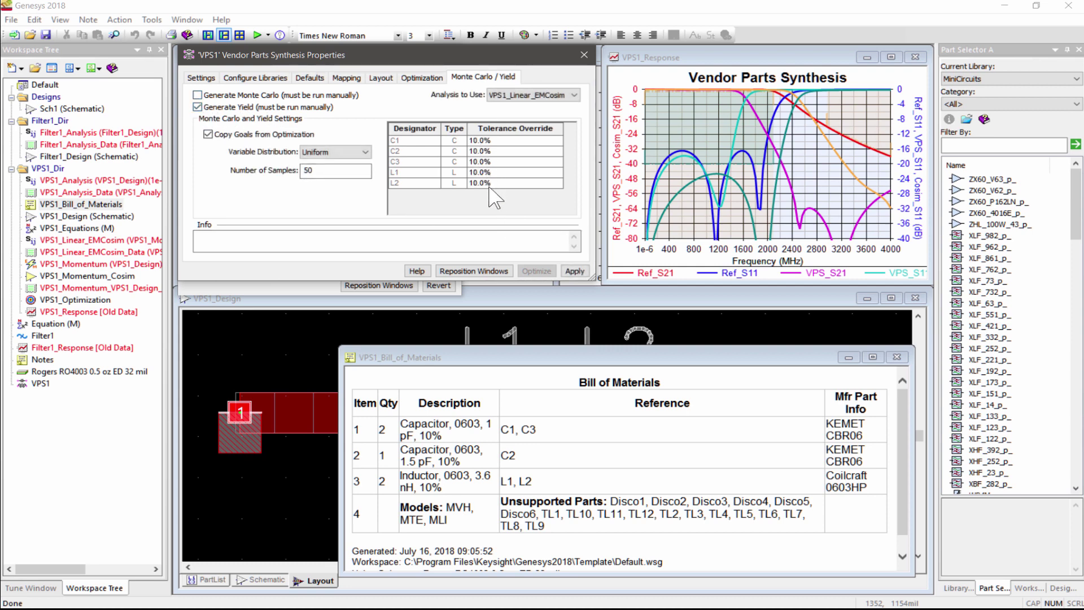
{"action": "left_click", "coordinate": [574, 271]}
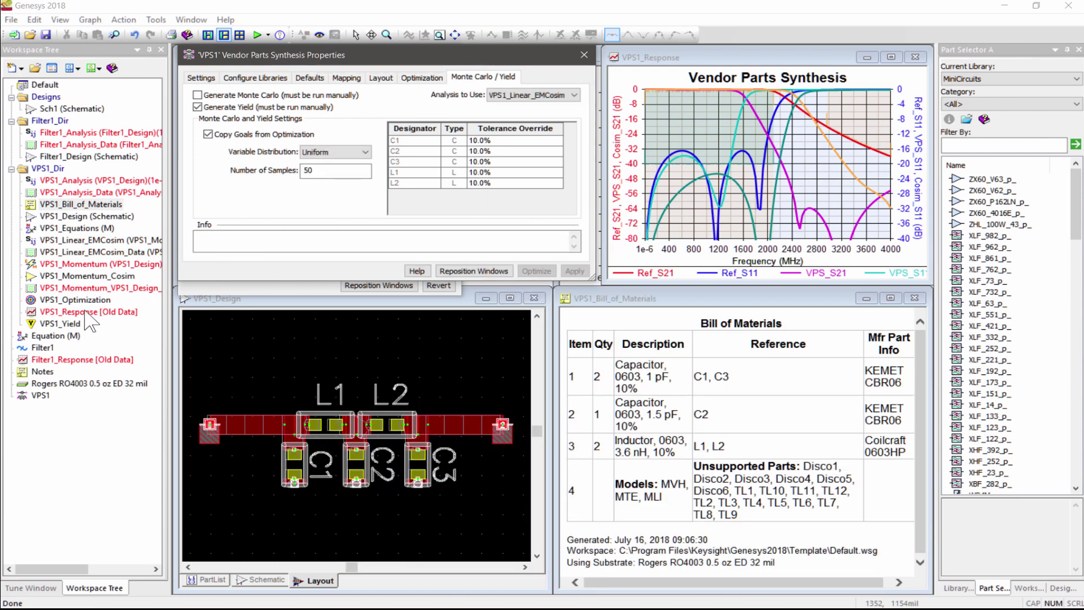
{"action": "right_click", "coordinate": [52, 324]}
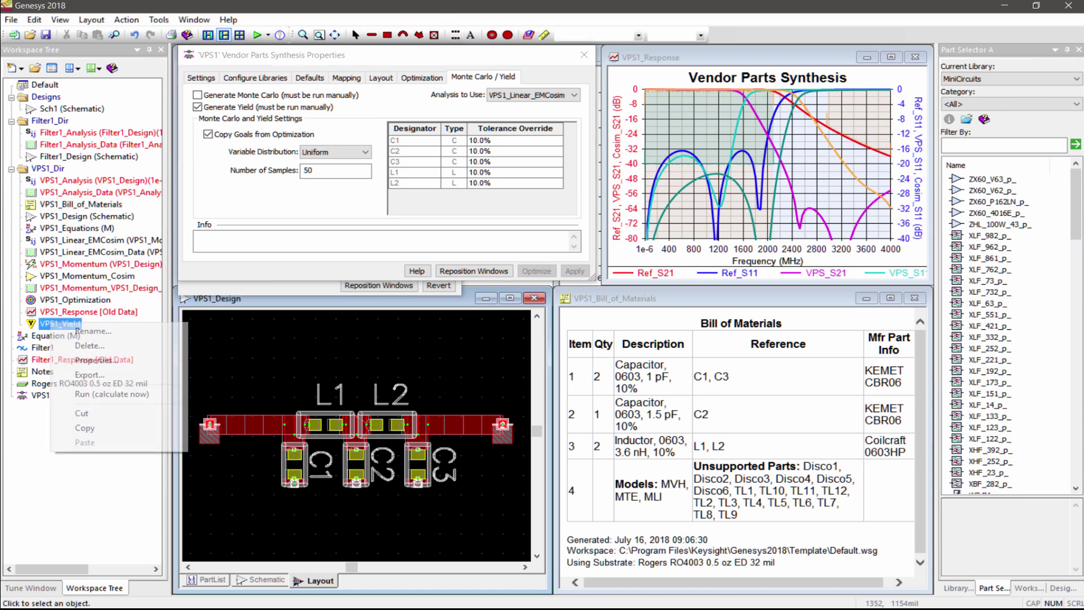
{"action": "left_click", "coordinate": [104, 396]}
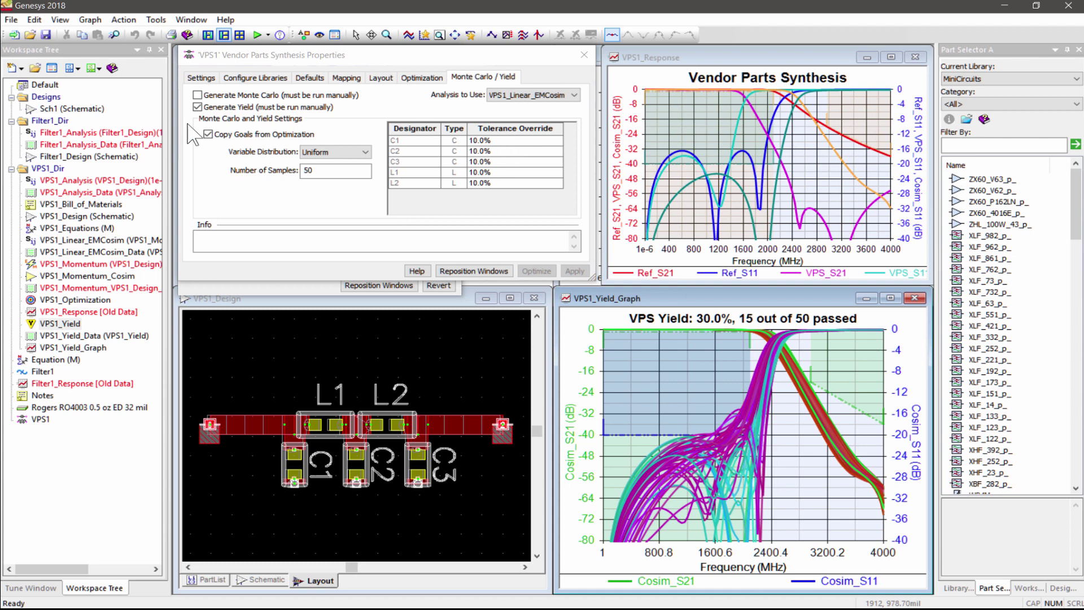
- Override C1–C3 and L1–L2 tolerances to 5.0% and rerun VPS1_Yield, reaching 74% (37 of 50)
{"action": "left_click", "coordinate": [514, 140]}
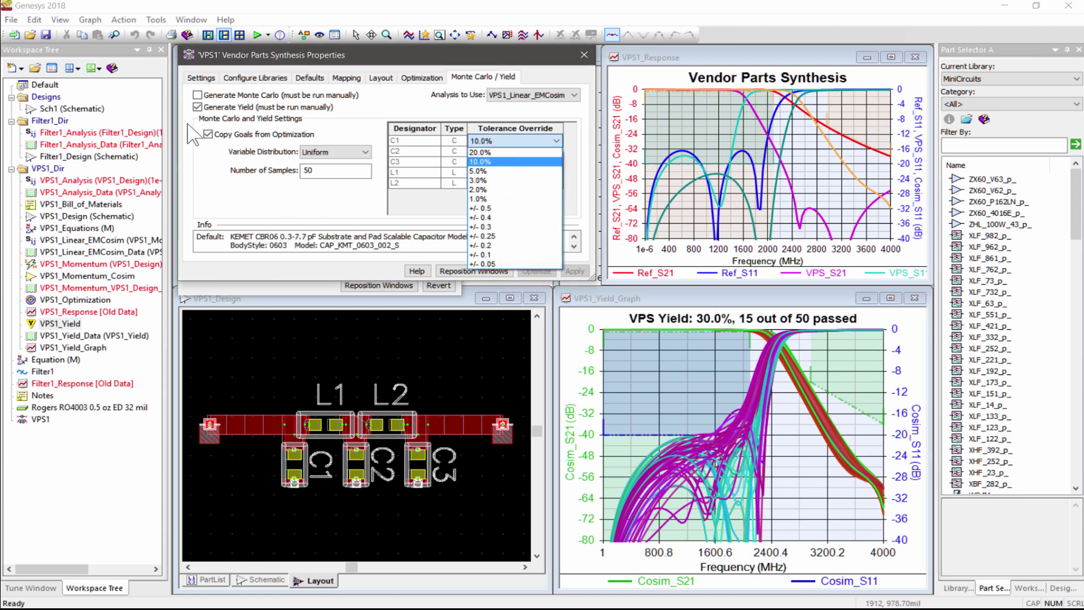
{"action": "left_click", "coordinate": [510, 171]}
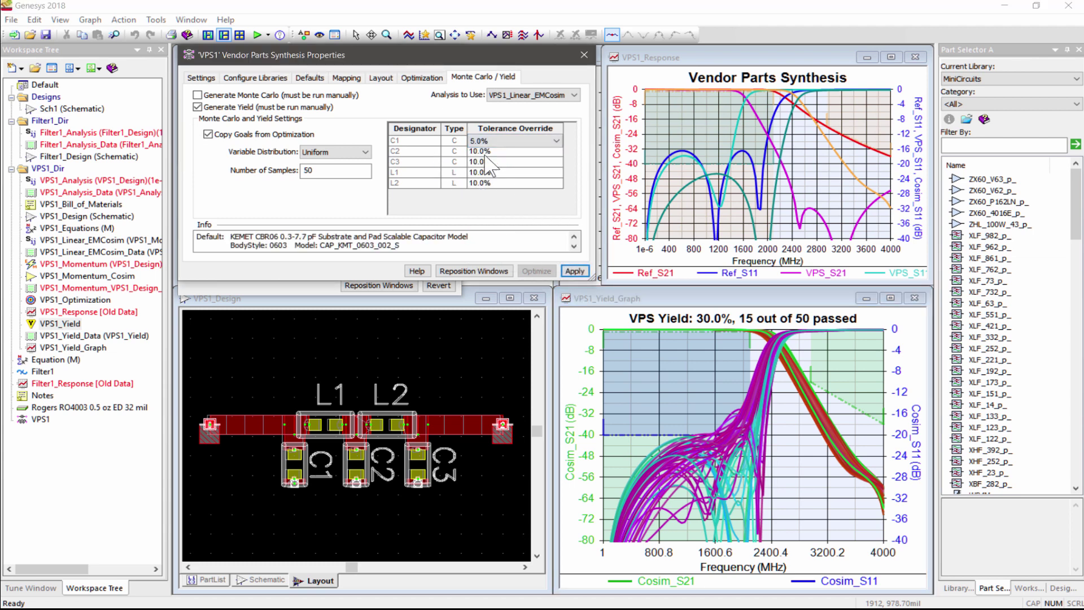
{"action": "left_click", "coordinate": [511, 152]}
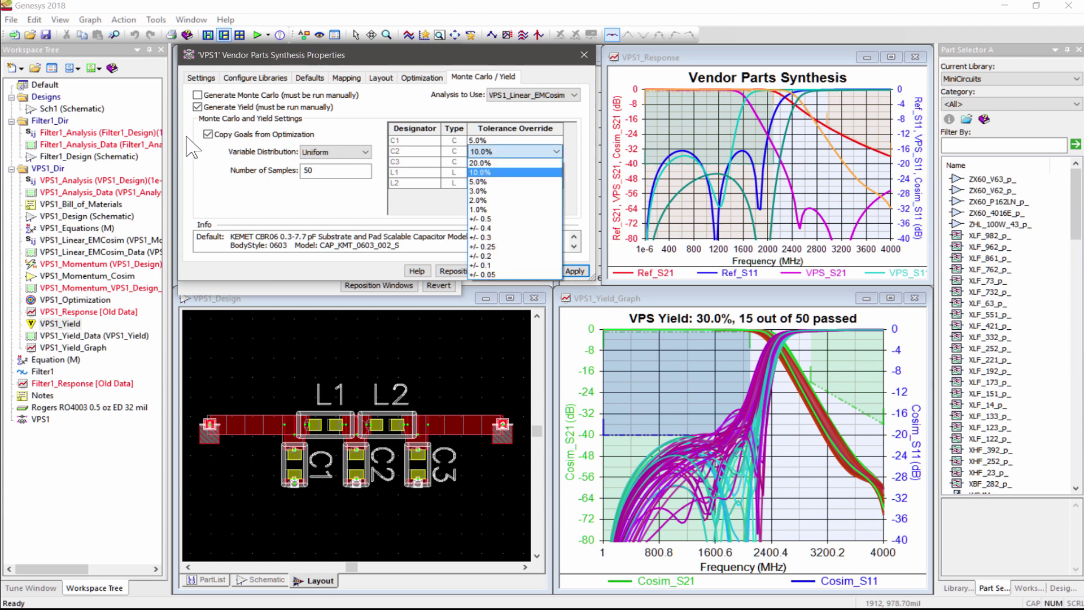
{"action": "left_click", "coordinate": [125, 144]}
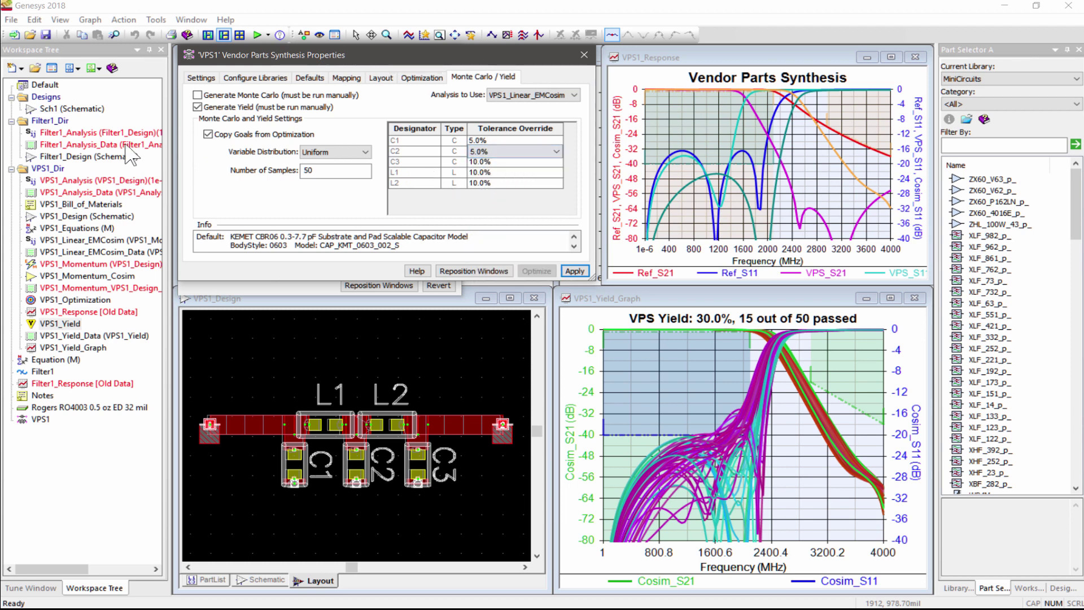
{"action": "left_click", "coordinate": [514, 163]}
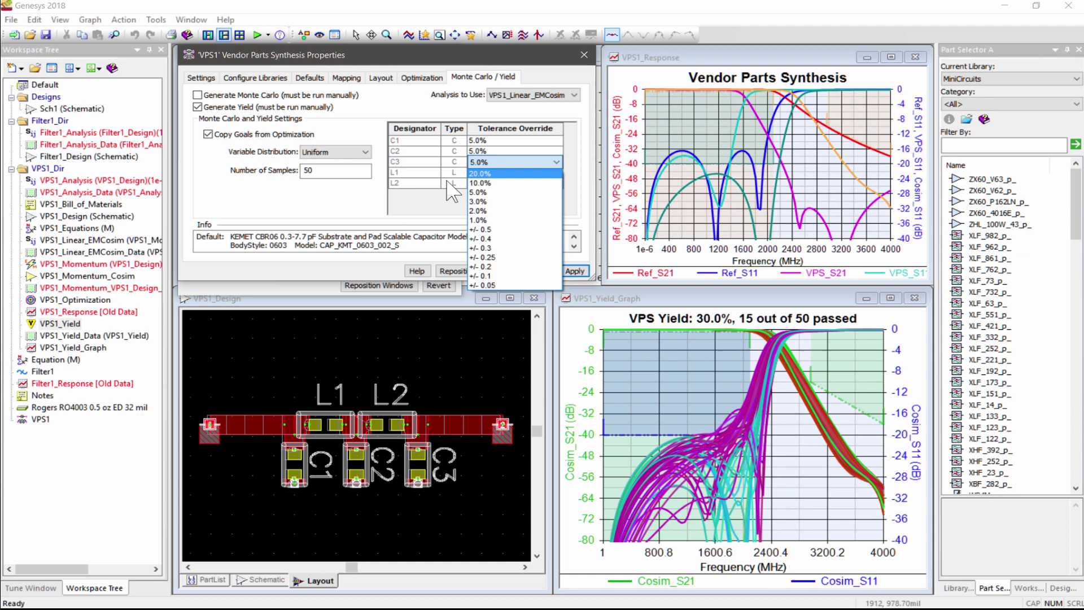
{"action": "left_click", "coordinate": [450, 173]}
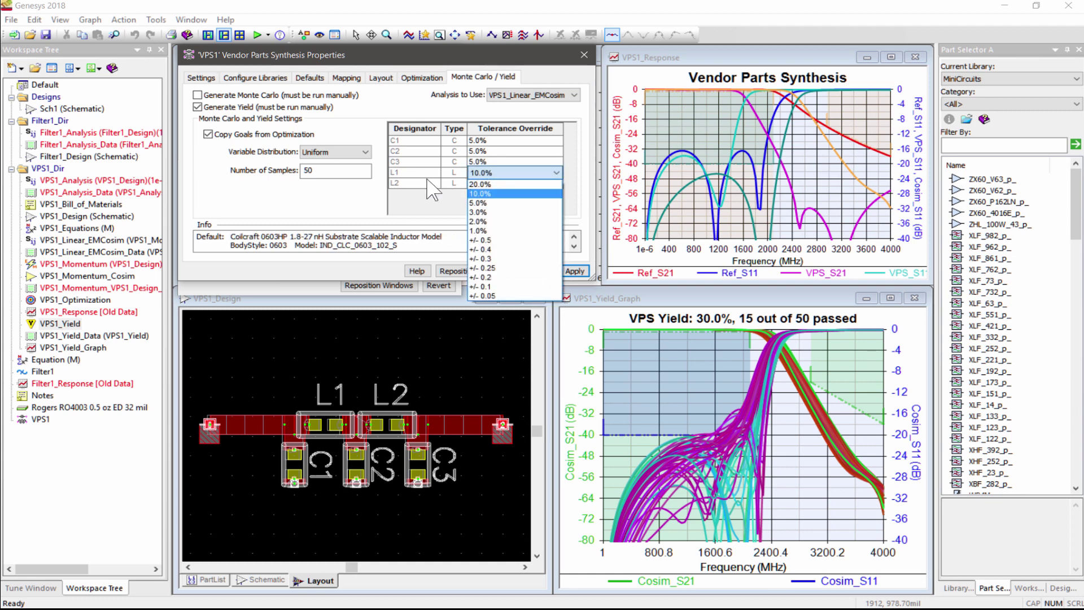
{"action": "left_click", "coordinate": [480, 203]}
{"action": "left_click", "coordinate": [452, 183]}
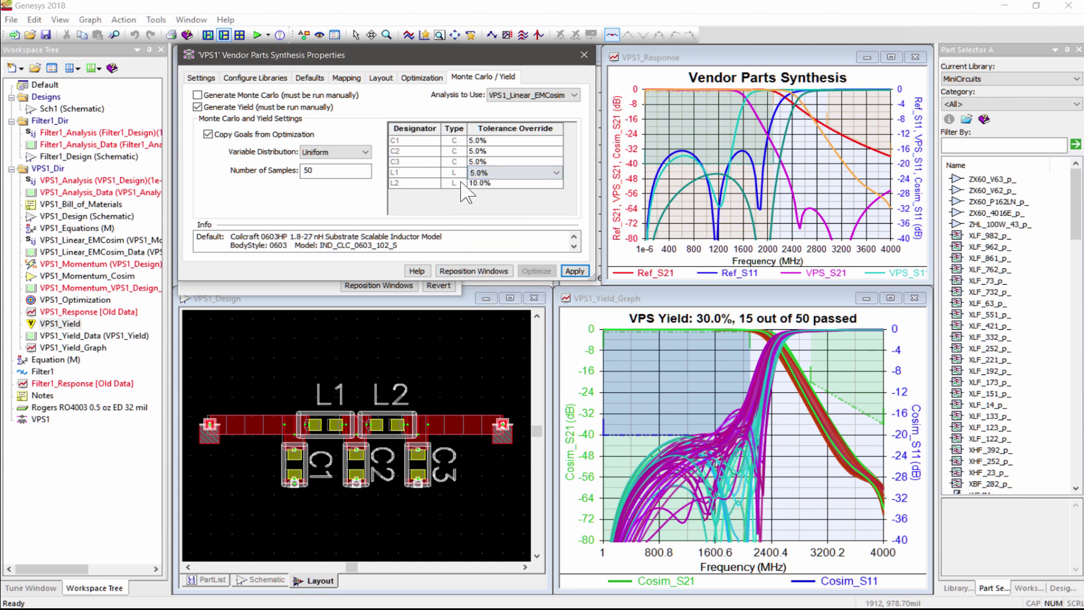
{"action": "left_click", "coordinate": [480, 213]}
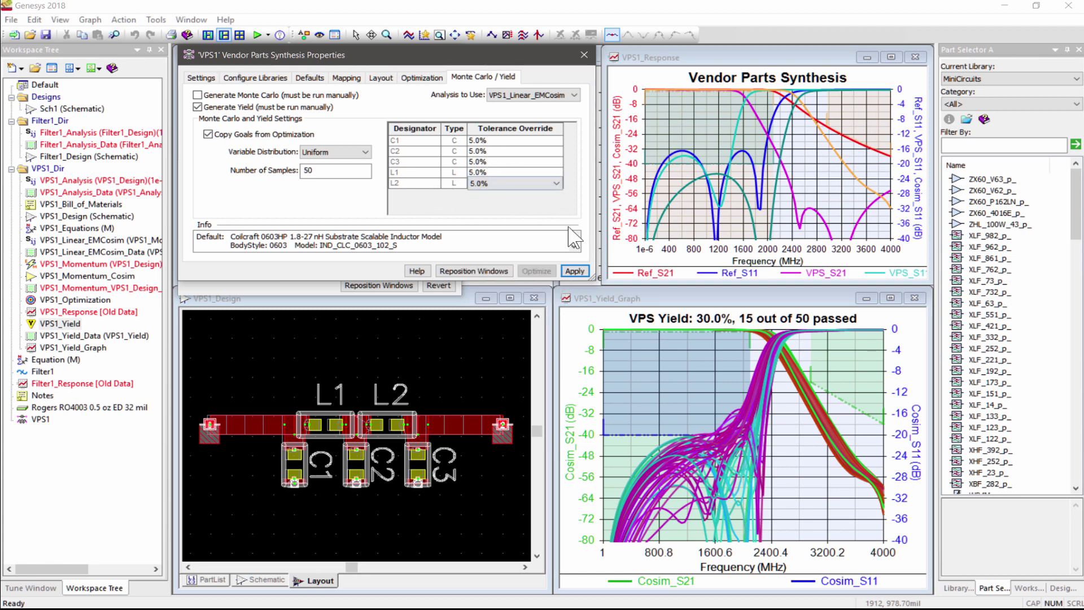
{"action": "left_click", "coordinate": [575, 270]}
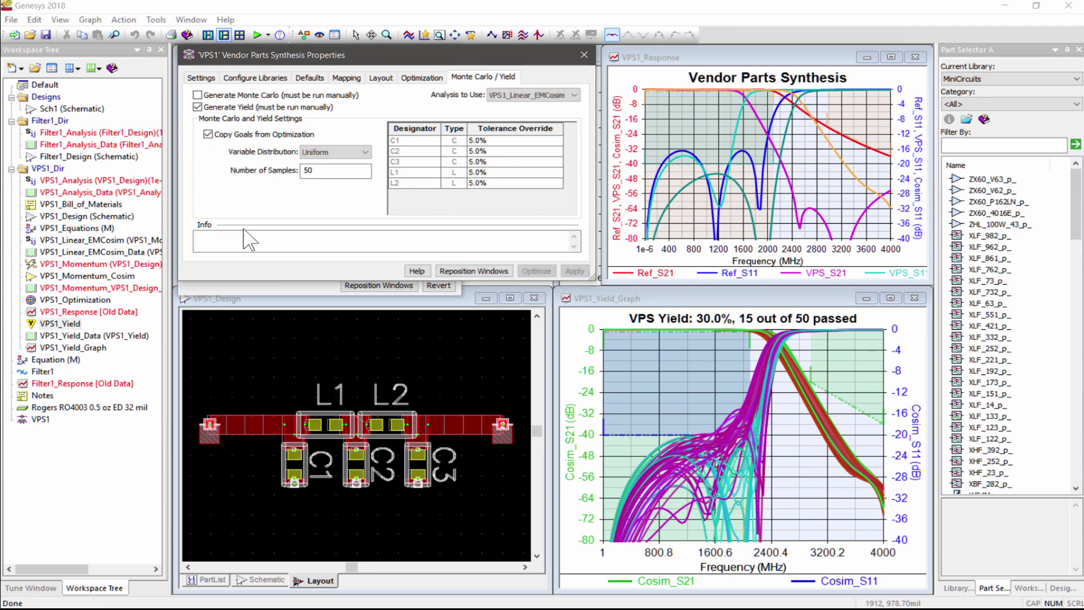
{"action": "right_click", "coordinate": [74, 327]}
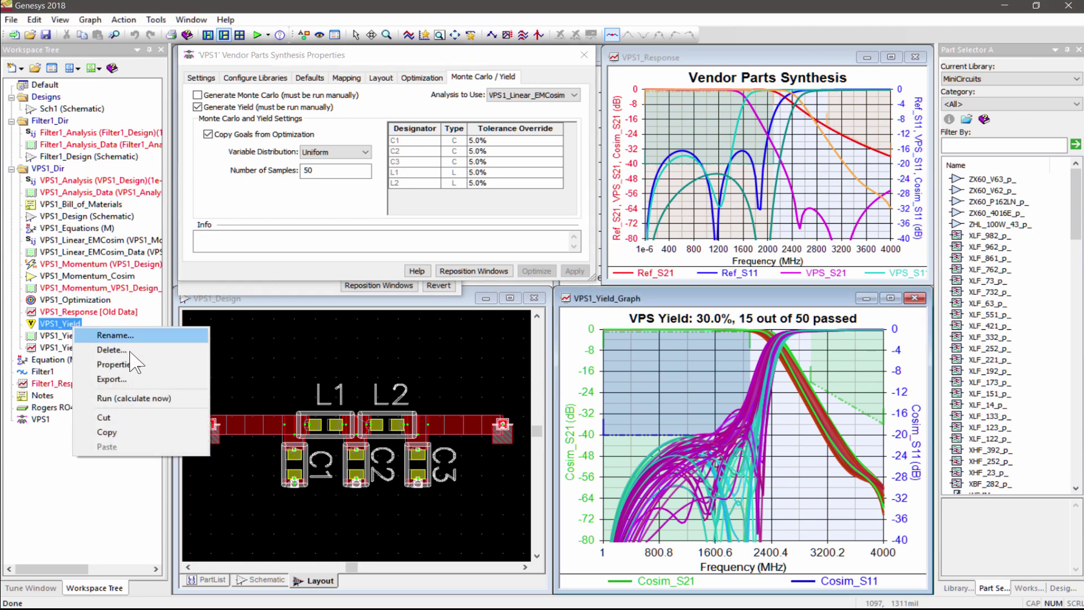
{"action": "left_click", "coordinate": [142, 399]}
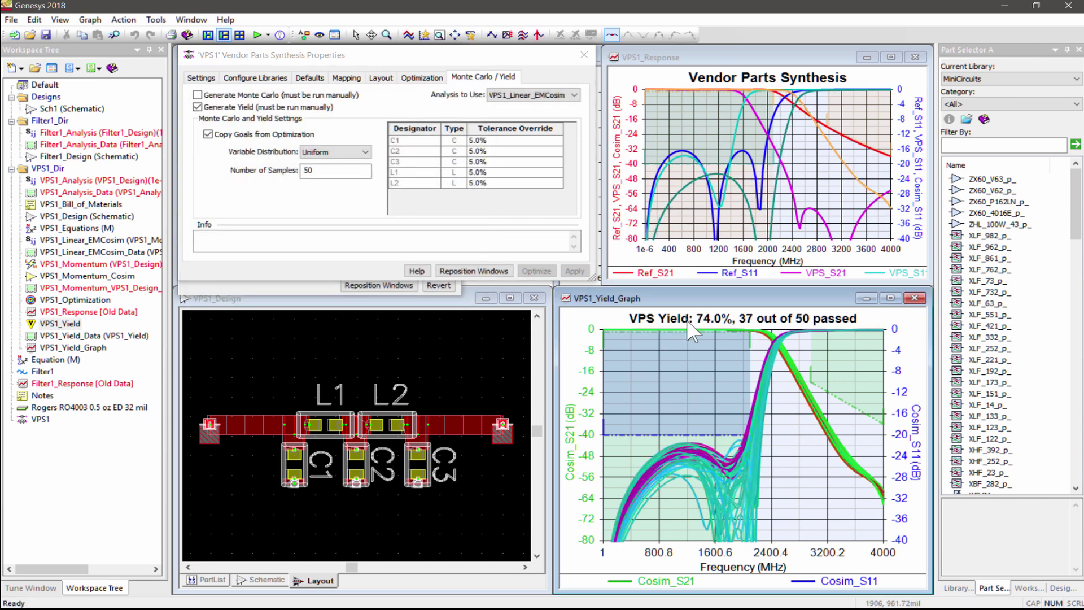
- Open VPS1_Bill_of_Materials, listing the 1 pF, 1.5 pF and 3.6 nH 0603 parts at 5%
{"action": "mouse_move", "coordinate": [704, 327]}
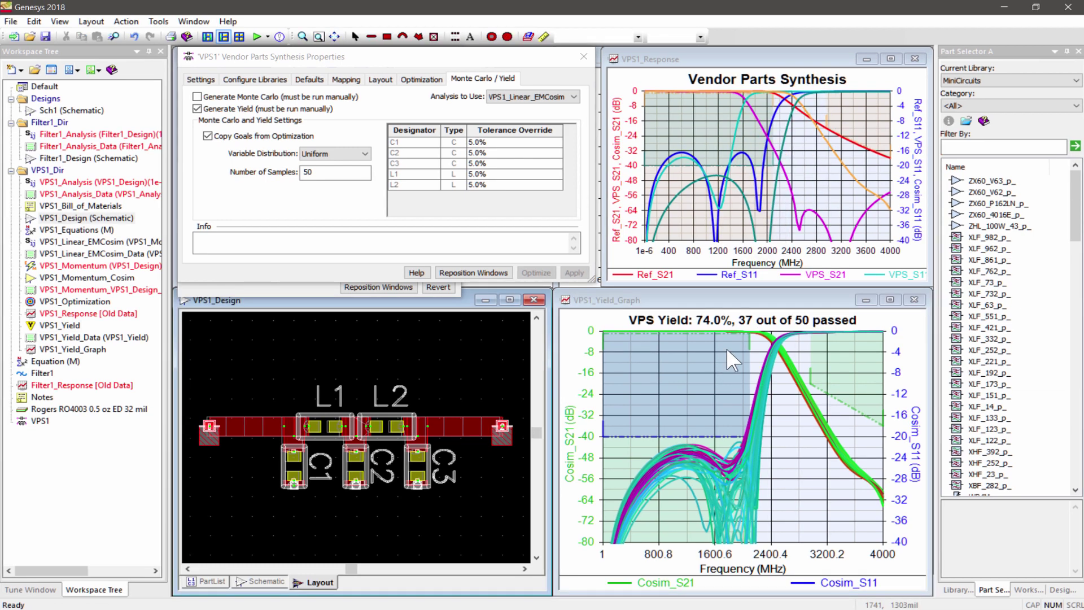
{"action": "mouse_move", "coordinate": [714, 329]}
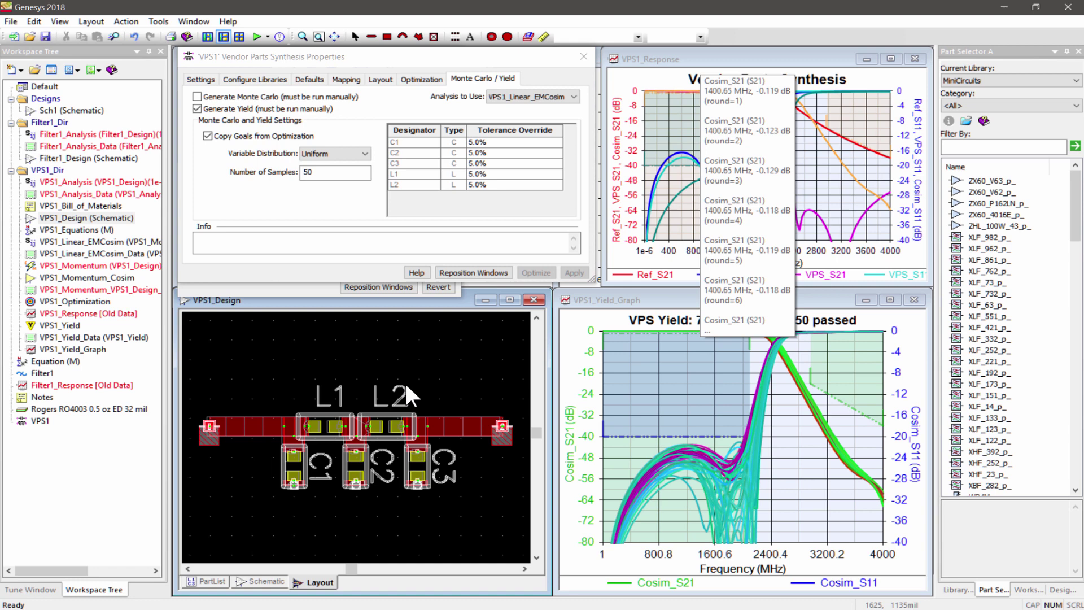
{"action": "double_click", "coordinate": [80, 206]}
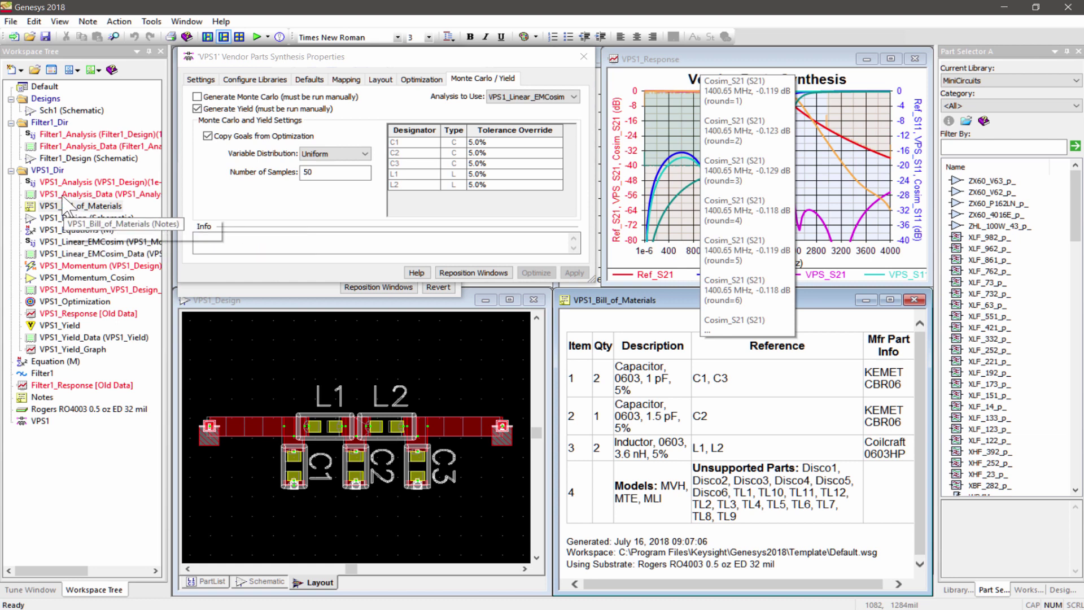
- Open the Filter1_Design schematic with its 5.575 nH inductors and 1.865/3.212 pF capacitors
{"action": "double_click", "coordinate": [66, 158]}
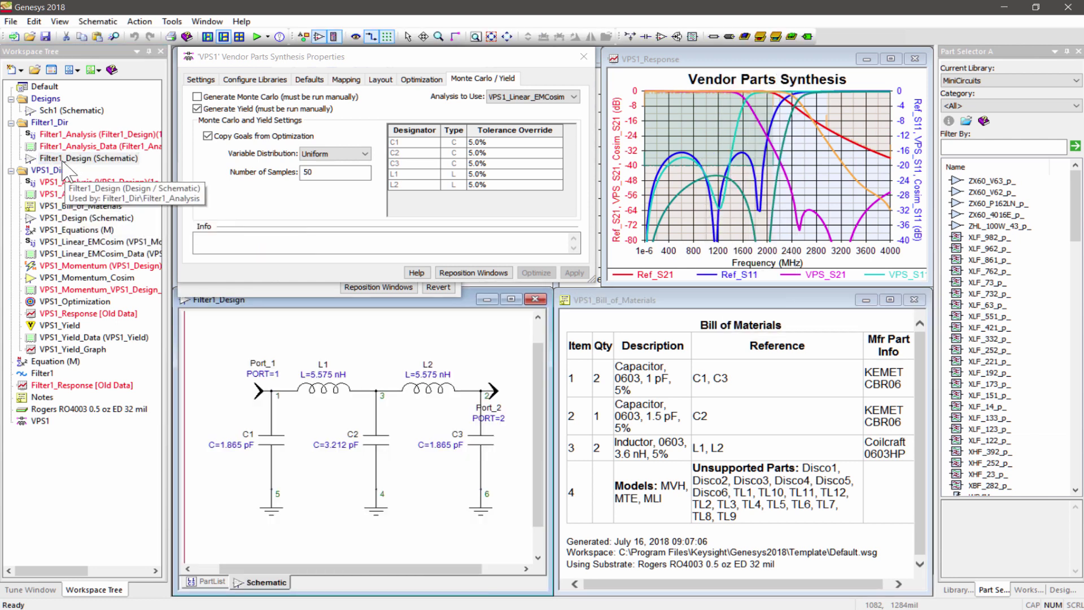